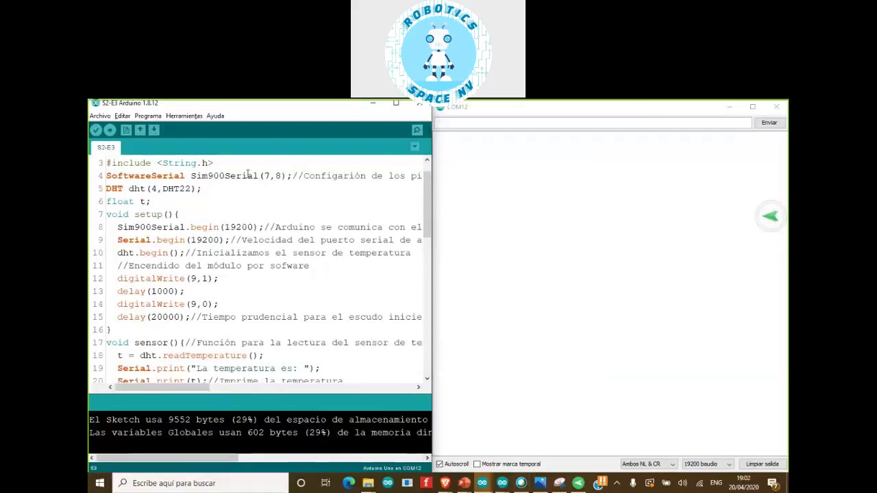
Switch to ThingSpeak to check the channel's entries and Field 1 chart, and return to the Arduino sketch
key("alt+Tab")
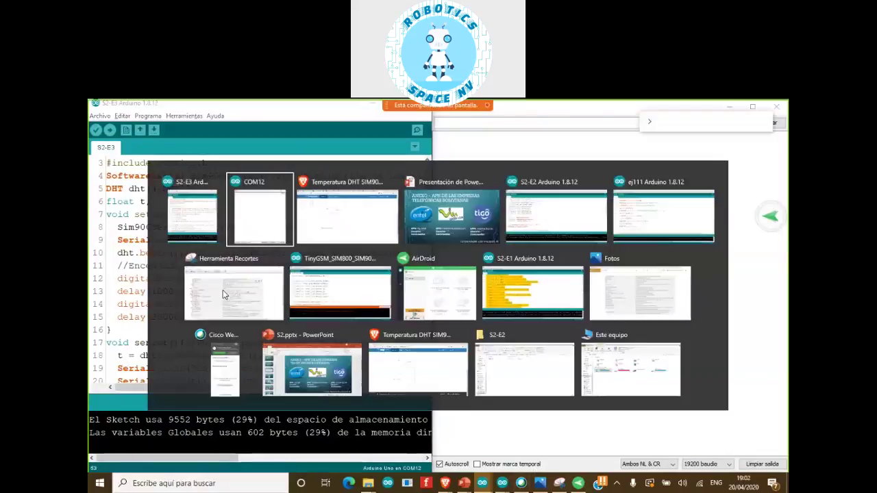
key("alt+Tab")
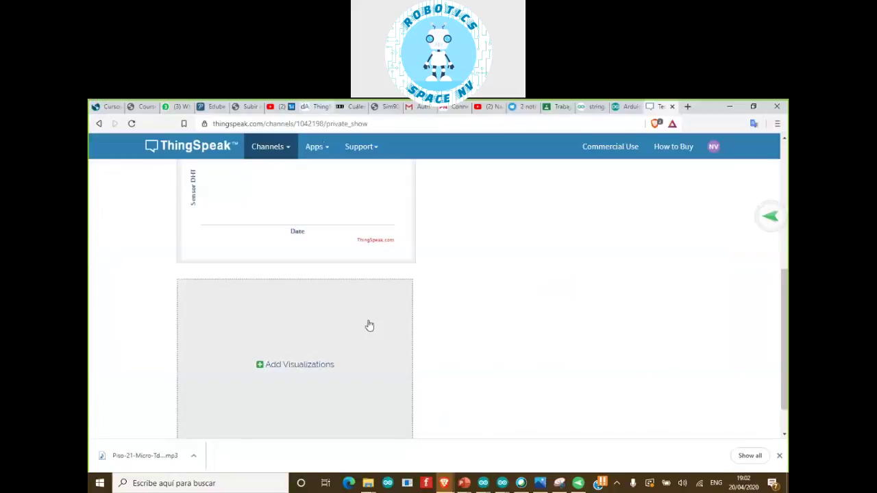
scroll(534, 315, "up", 5)
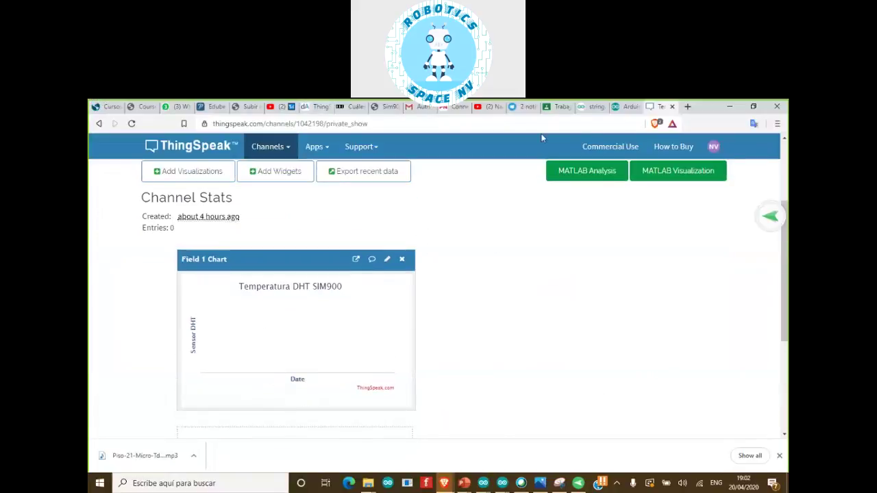
left_click(730, 107)
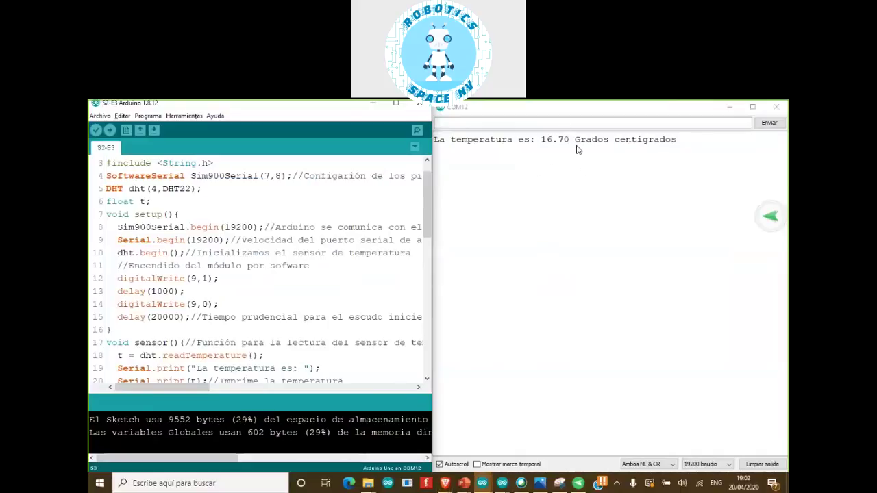
Review the AT commands and delays in the comandosAT function and the loop of the S2-E3 sketch
left_click_drag(426, 209, 424, 360)
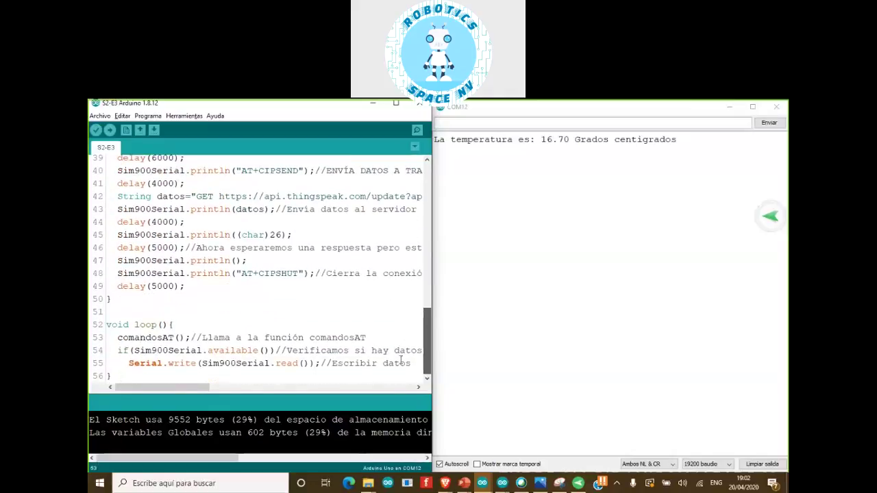
scroll(397, 351, "up", 5)
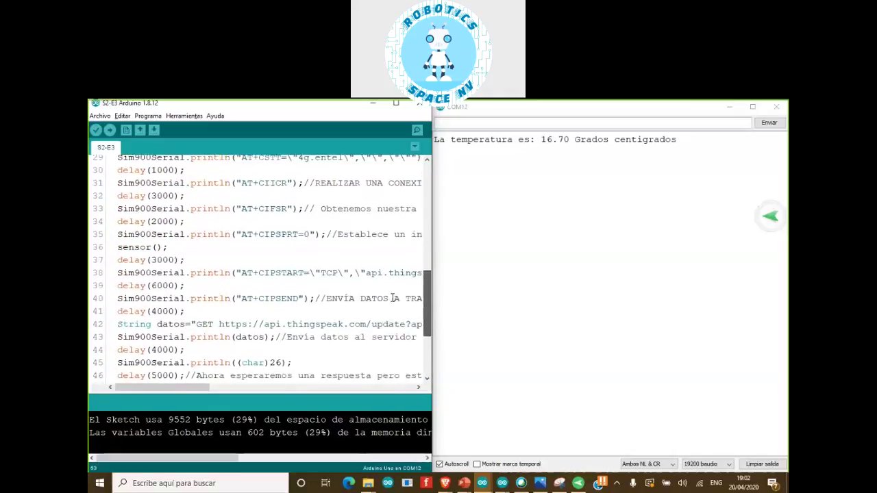
scroll(392, 285, "up", 2)
scroll(383, 295, "down", 4)
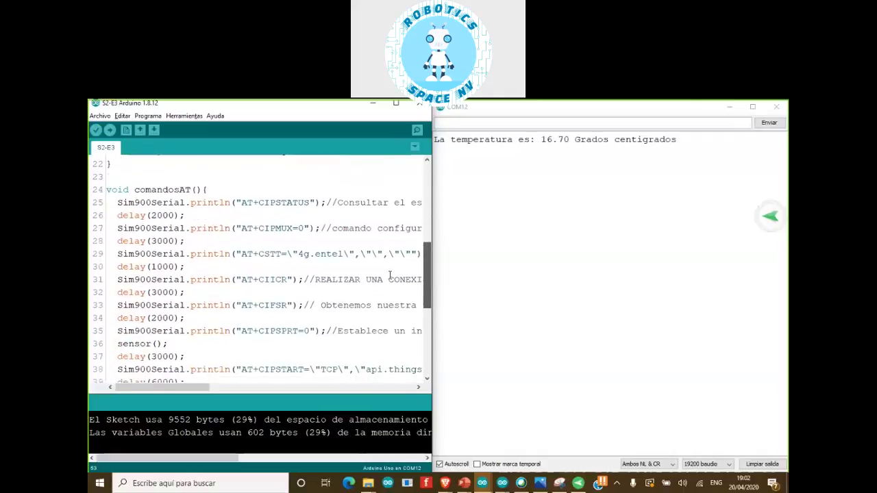
left_click(200, 266)
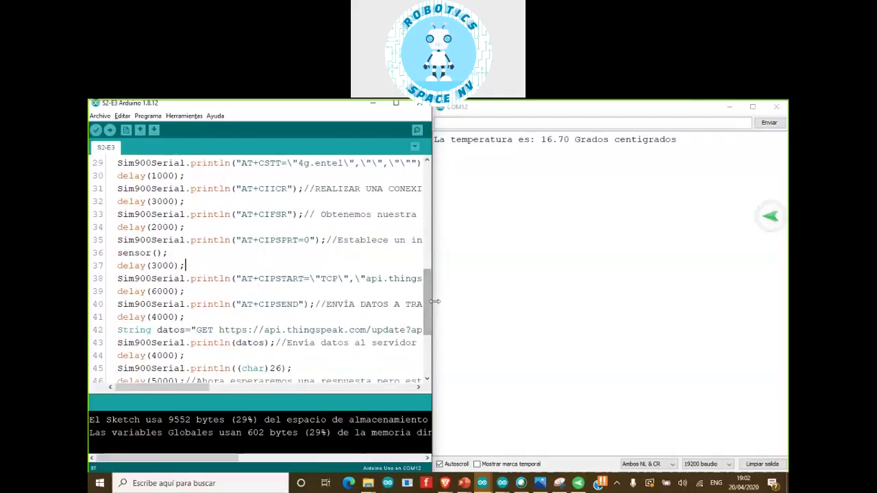
scroll(309, 288, "down", 2)
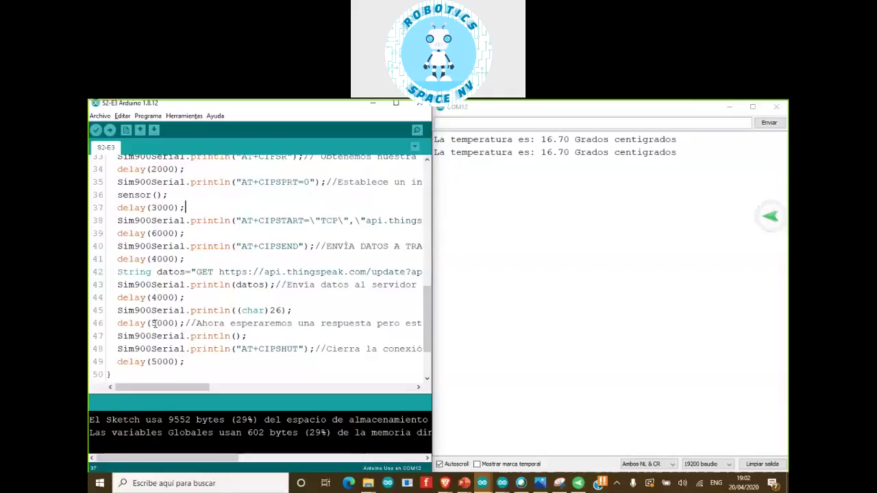
left_click_drag(149, 323, 180, 323)
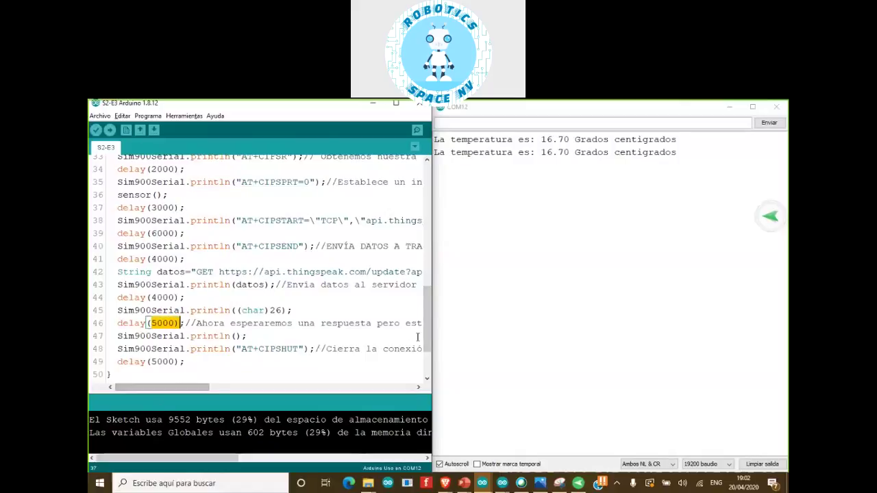
left_click_drag(427, 321, 427, 344)
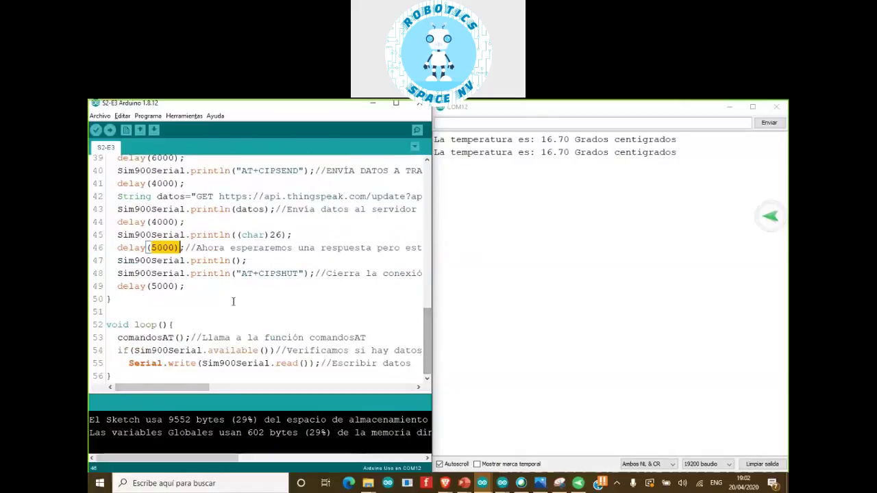
Switch to ThingSpeak and examine the Channel Stats and Field 1 chart of the Temperatura DHT SIM900 channel
key("alt+Tab")
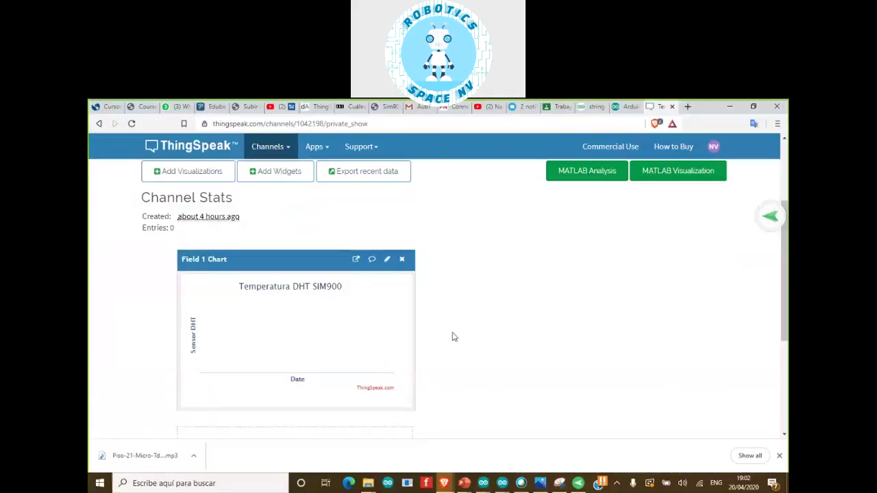
scroll(446, 338, "up", 2)
scroll(452, 337, "down", 2)
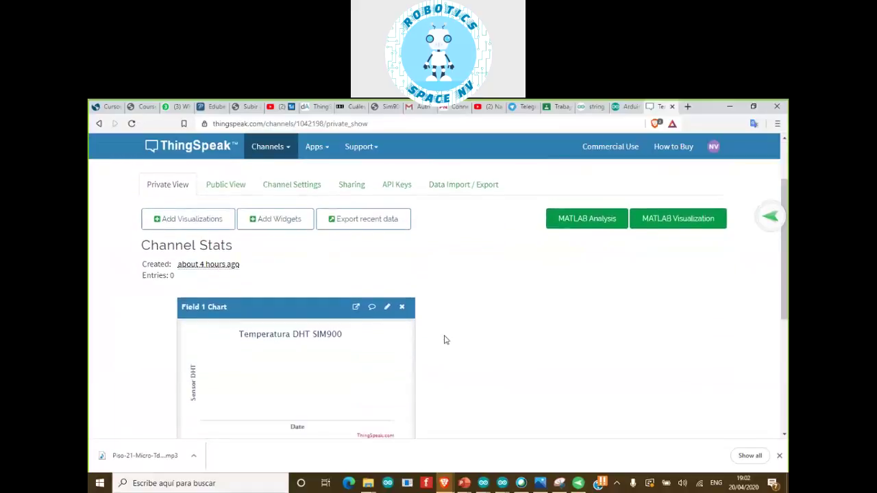
scroll(411, 342, "down", 3)
scroll(302, 285, "up", 5)
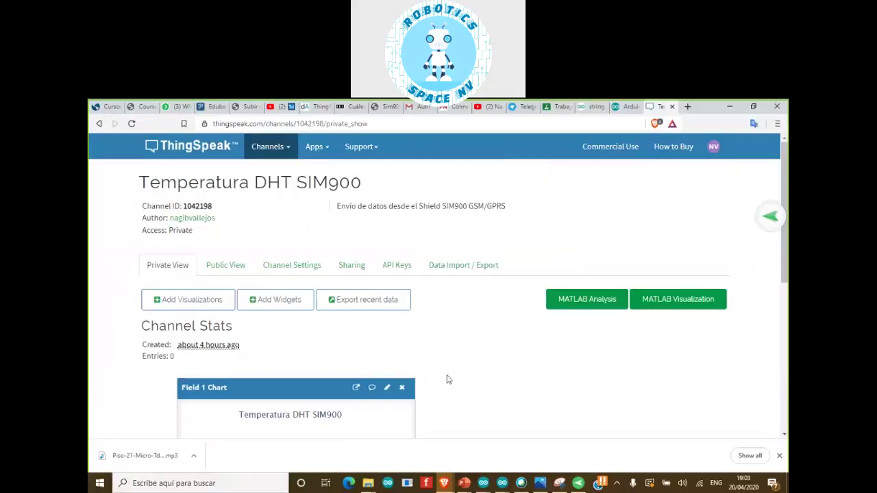
scroll(448, 379, "down", 1)
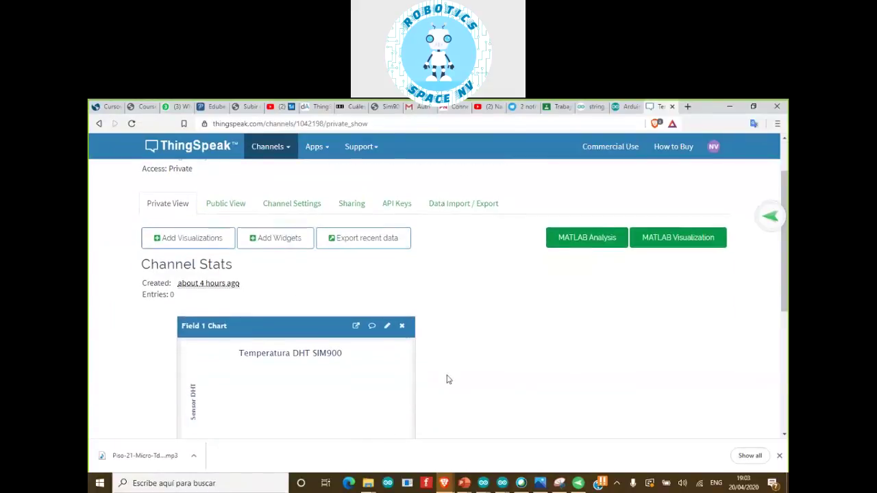
scroll(448, 379, "up", 1)
scroll(448, 379, "down", 1)
scroll(479, 363, "up", 1)
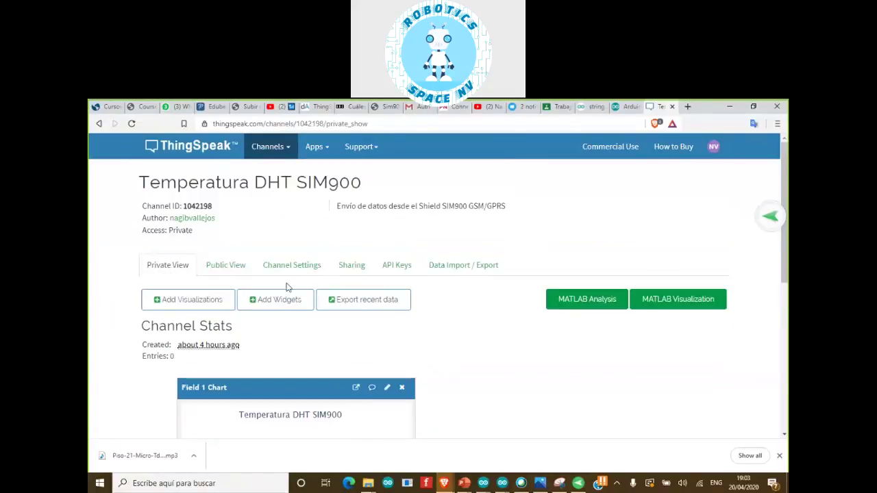
View the channel's public page and return to its private view
left_click(259, 154)
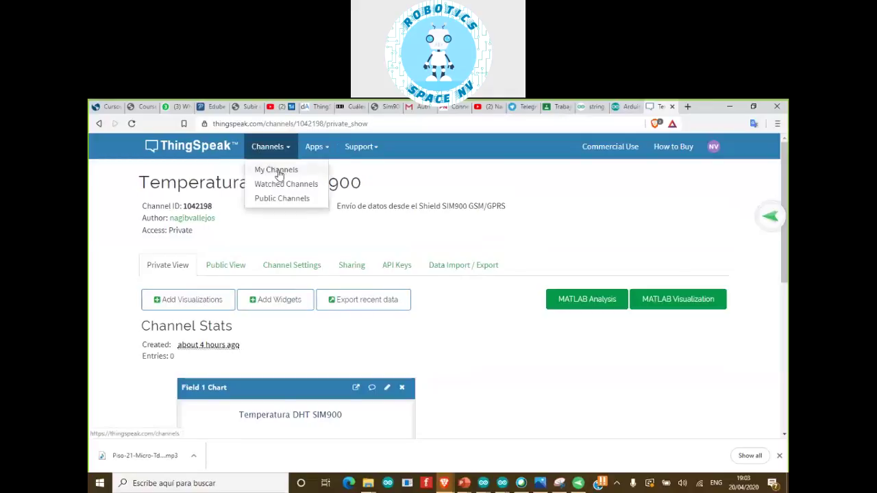
left_click(104, 265)
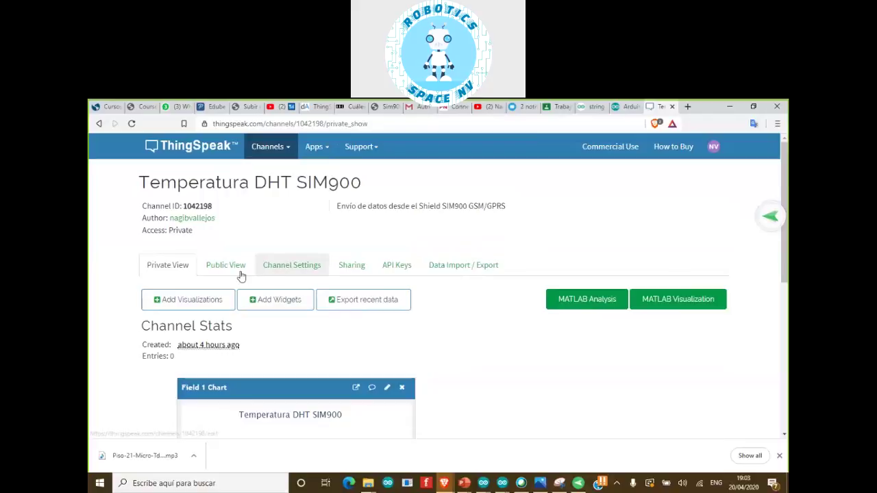
left_click(224, 270)
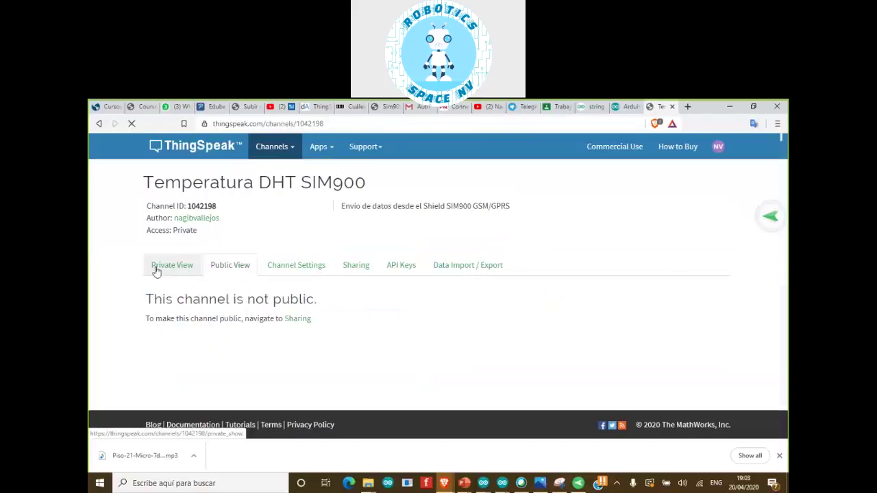
left_click(170, 269)
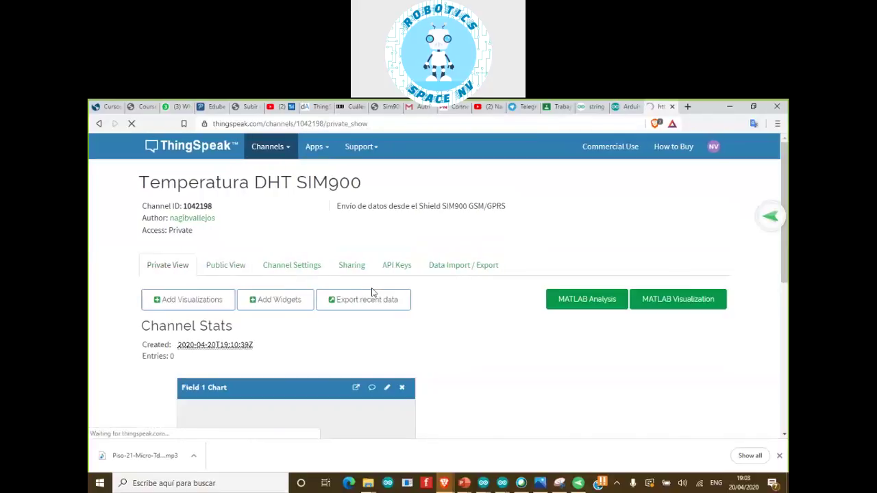
Check the reloaded Field 1 chart for data and bring up the Arduino serial monitor for COM12
scroll(454, 326, "down", 1)
scroll(454, 326, "down", 2)
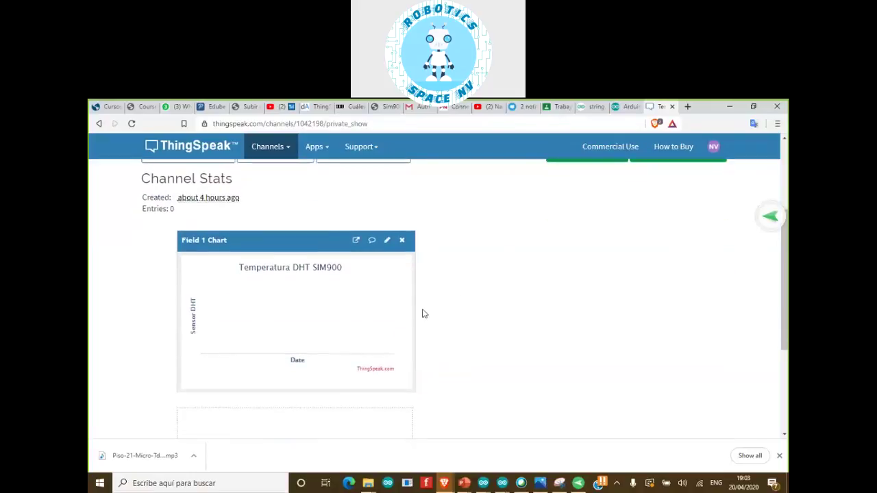
scroll(506, 344, "down", 2)
scroll(530, 336, "down", 2)
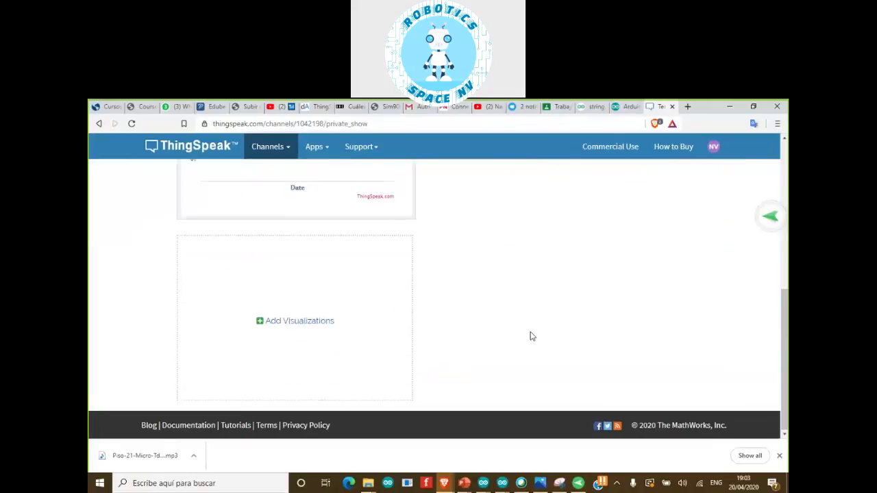
scroll(530, 336, "up", 5)
key("alt+Tab")
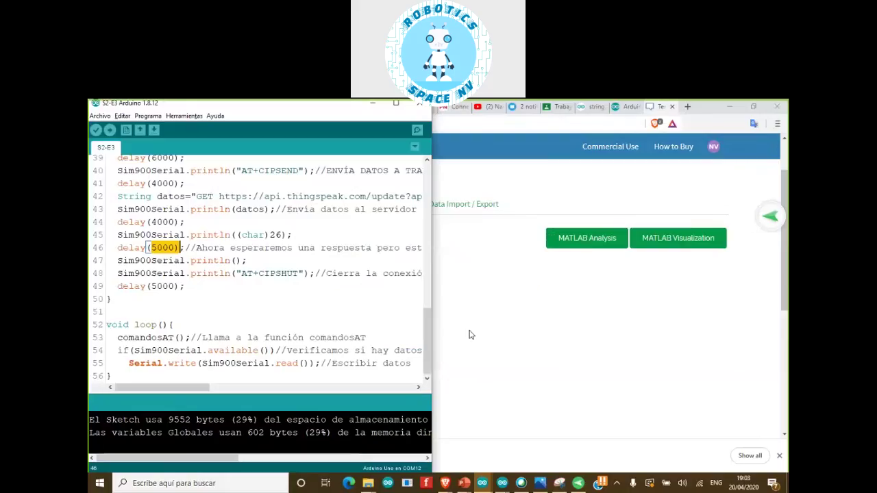
key("ctrl+shift+m")
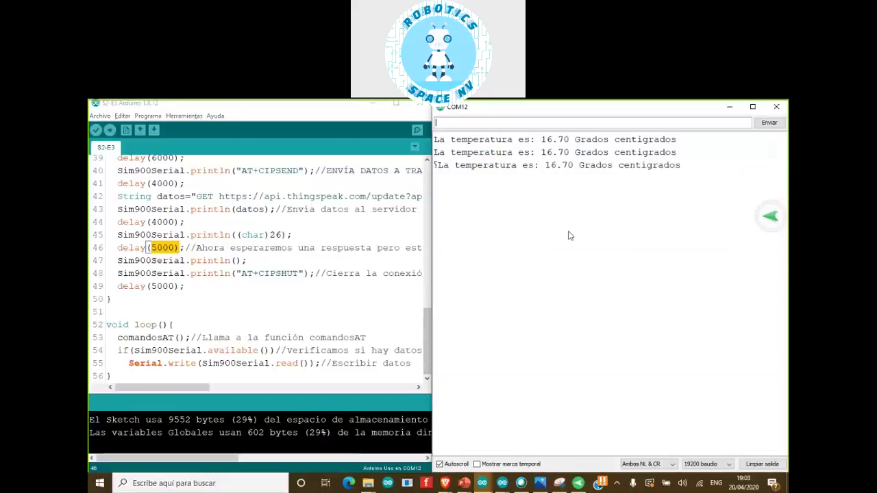
Locate the api_key parameter of the ThingSpeak GET request in the sketch's comandosAT function
left_click(424, 350)
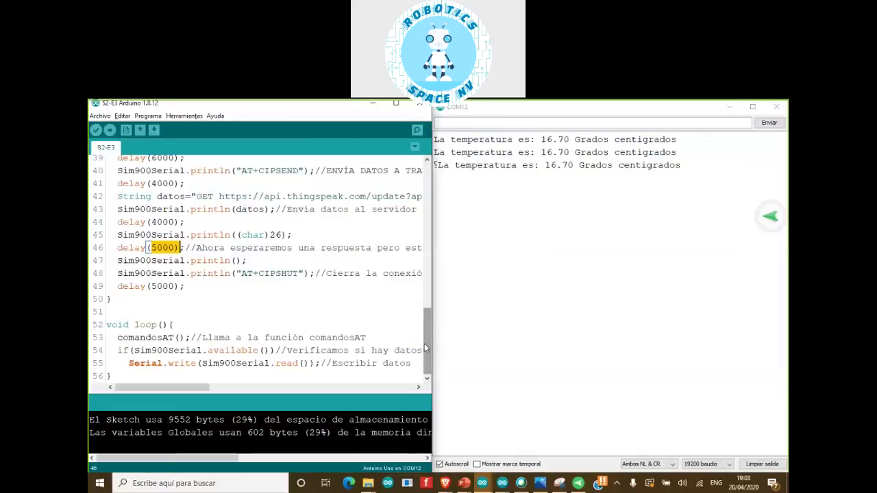
left_click(262, 305)
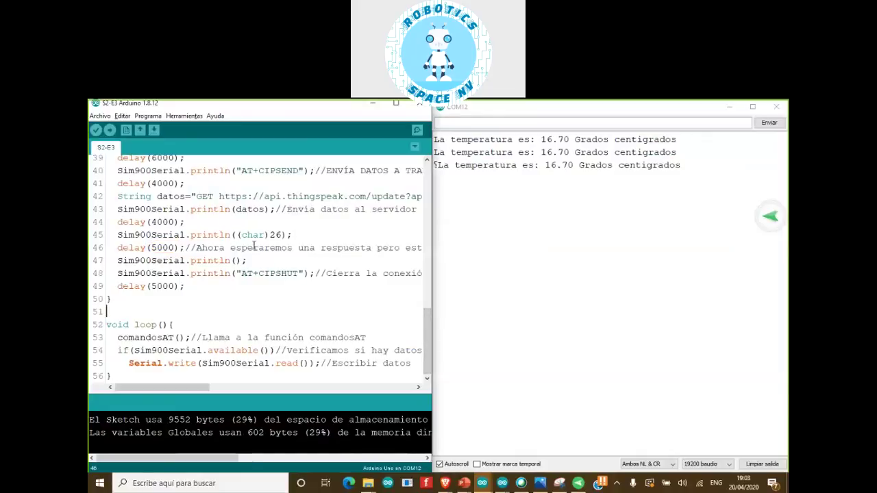
scroll(258, 253, "up", 1)
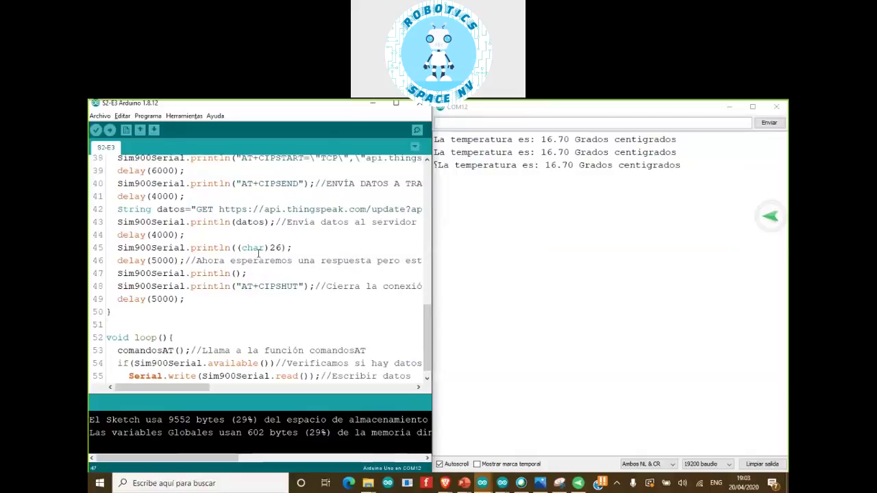
scroll(259, 253, "up", 7)
left_click_drag(195, 385, 247, 387)
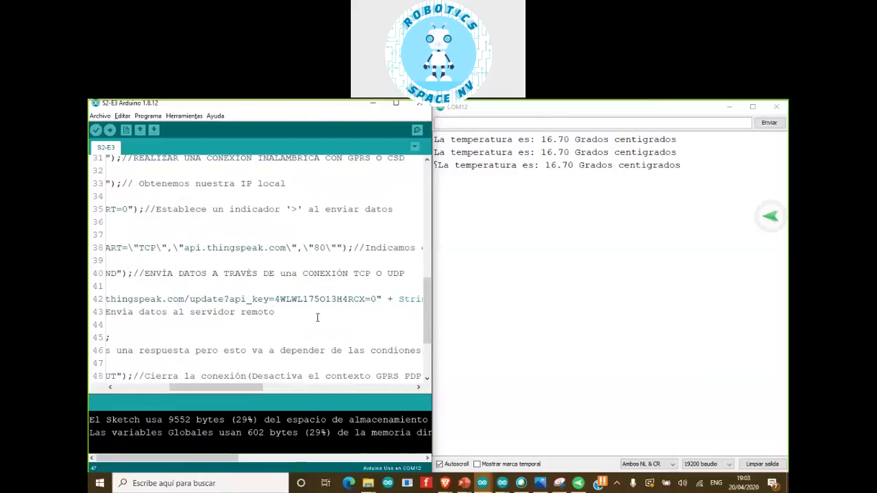
Copy the Write API Key of the Temperatura DHT SIM900 channel in ThingSpeak
key("alt+Tab")
key("Tab")
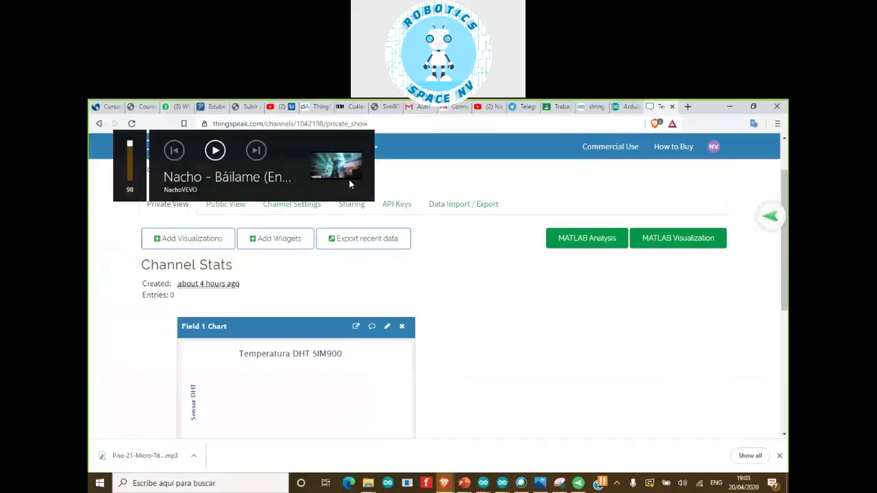
key("XF86AudioLowerVolume")
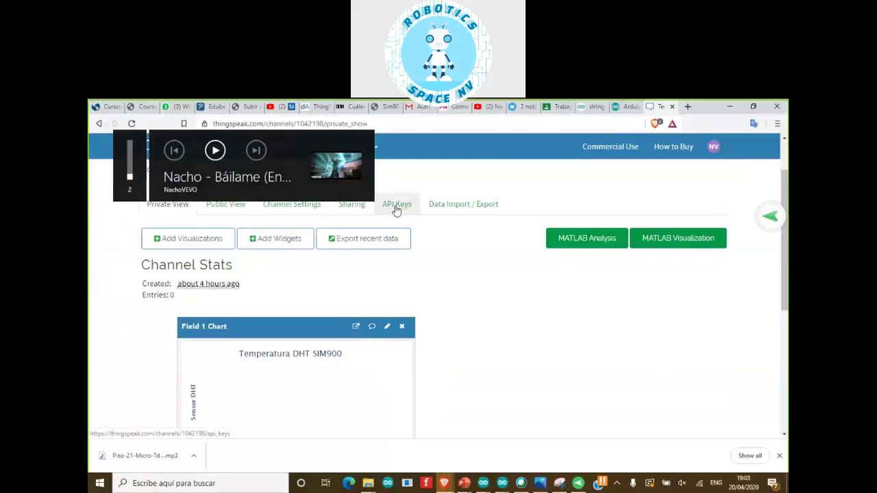
key("XF86AudioRaiseVolume")
left_click(396, 205)
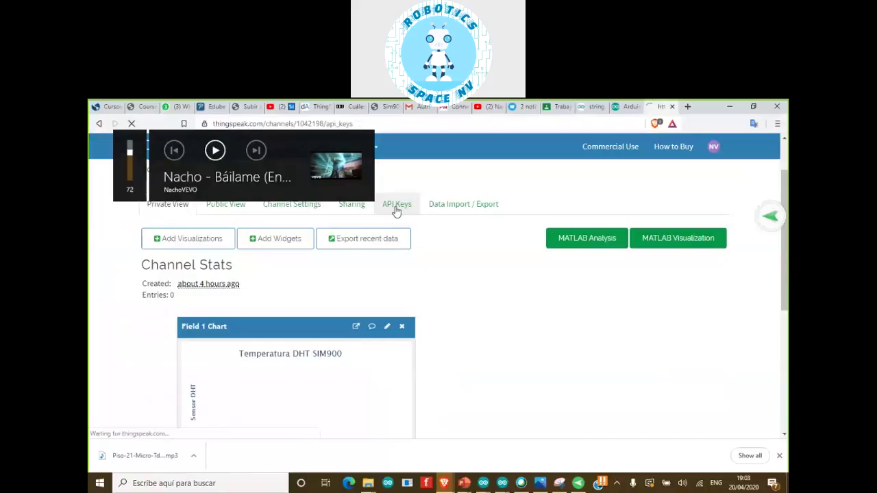
key("XF86AudioRaiseVolume")
left_click_drag(317, 335, 211, 338)
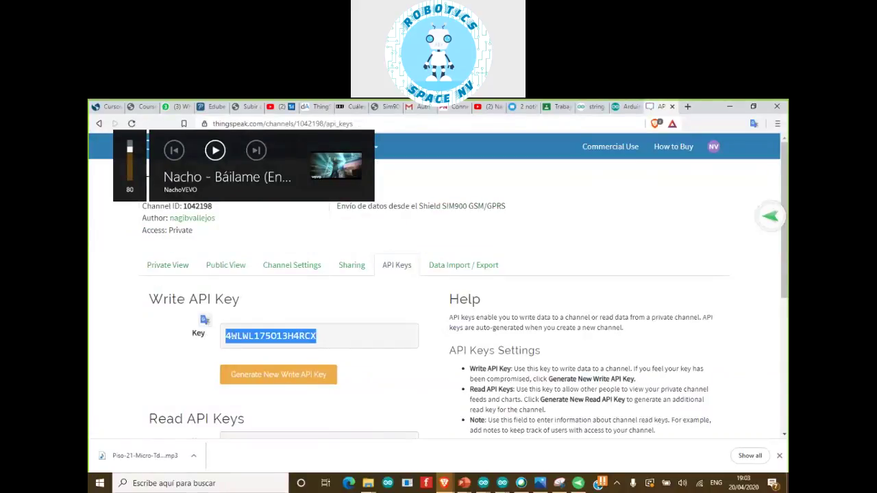
right_click(245, 340)
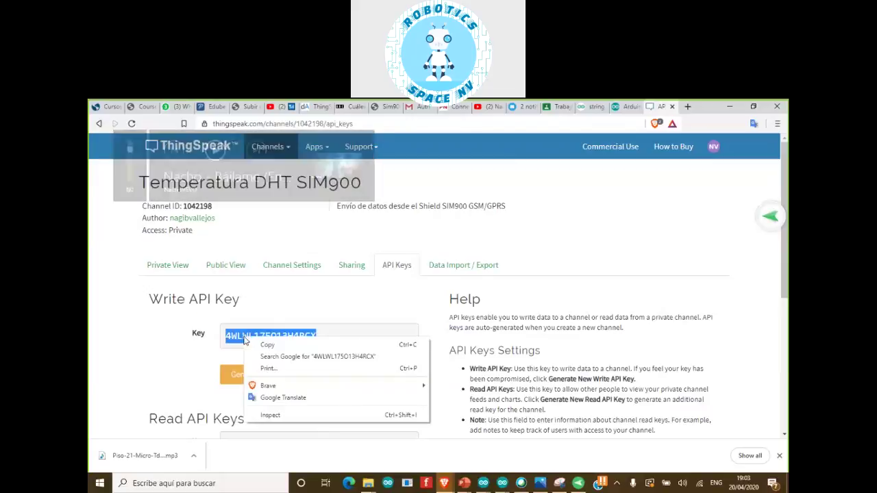
left_click(286, 345)
Return to the S2-E3 sketch and delete the existing API key after api_key= in the ThingSpeak GET request
key("alt+Tab")
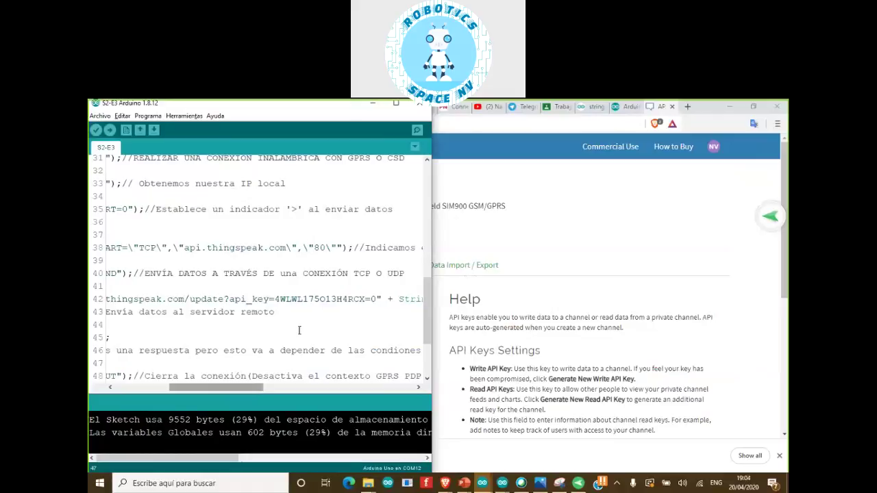
key("BackSpace")
key("BackSpace")
key("BackSpace")
key("BackSpace")
key("BackSpace")
key("BackSpace")
key("BackSpace")
key("BackSpace")
key("BackSpace")
key("BackSpace")
key("BackSpace")
key("BackSpace")
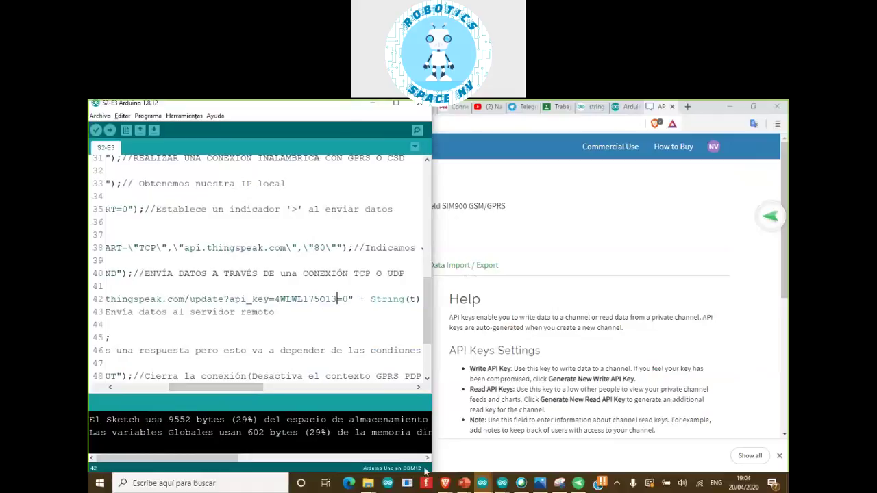
key("BackSpace")
key("BackSpace")
key("BackSpace")
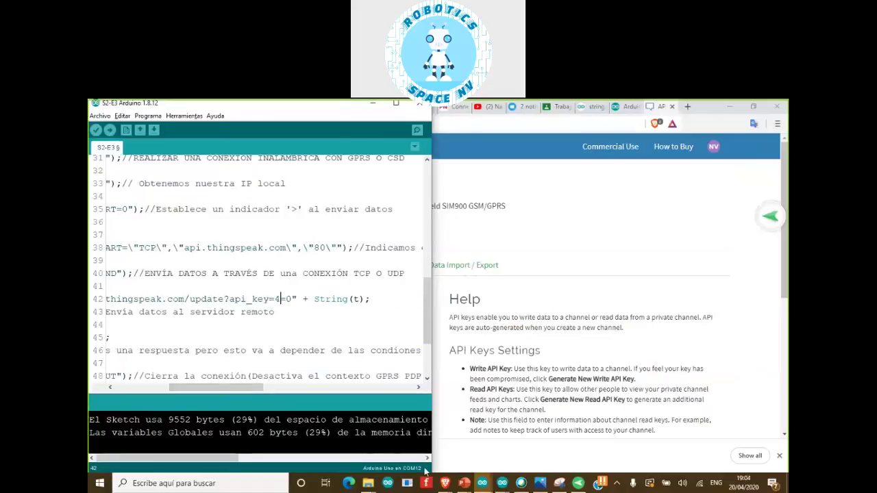
key("BackSpace")
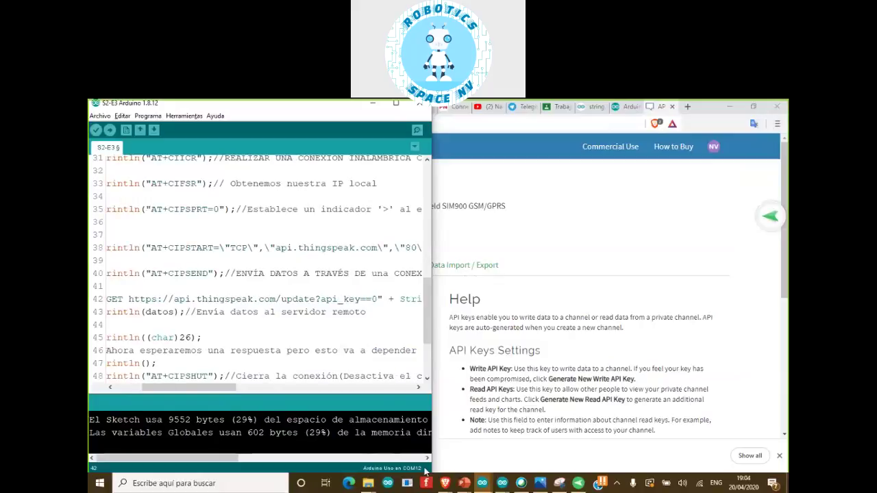
Paste the copied write API key after api_key= and keep the whole GET request on line 42
key("Return")
key("BackSpace")
key("BackSpace")
key("BackSpace")
key("BackSpace")
key("BackSpace")
key("BackSpace")
key("BackSpace")
key("BackSpace")
key("BackSpace")
key("BackSpace")
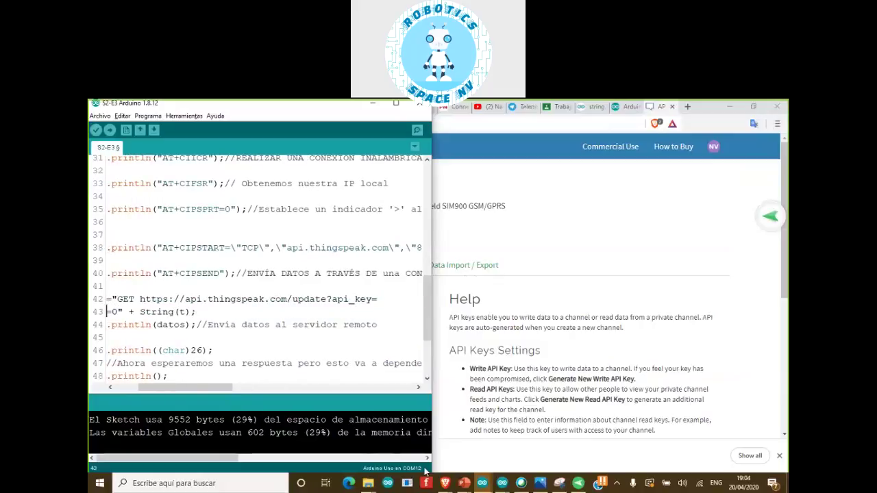
key("ctrl+v")
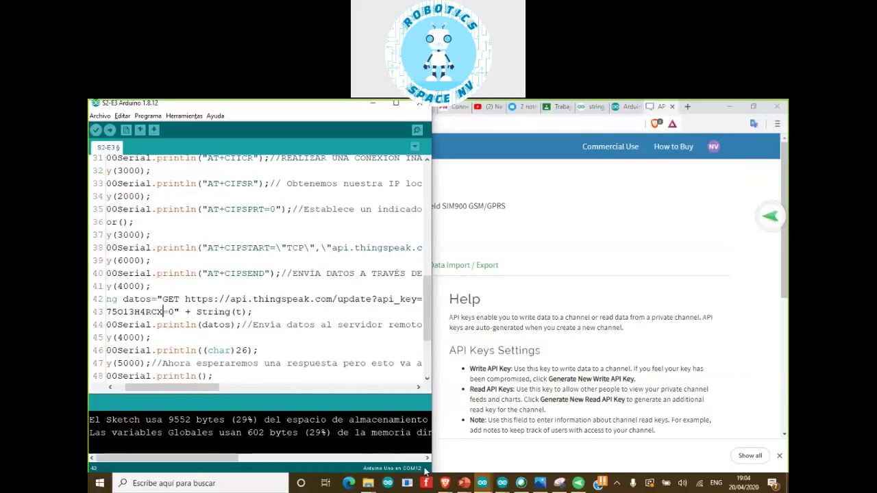
key("Home")
key("BackSpace")
key("Right")
key("Right")
key("Right")
key("Right")
key("Right")
key("Right")
key("Right")
key("Right")
key("Right")
key("Right")
key("Right")
key("Right")
key("Right")
key("Right")
key("Right")
key("Right")
key("Right")
key("Right")
key("Right")
key("Right")
key("Down")
key("Home")
key("Right")
key("Right")
key("Right")
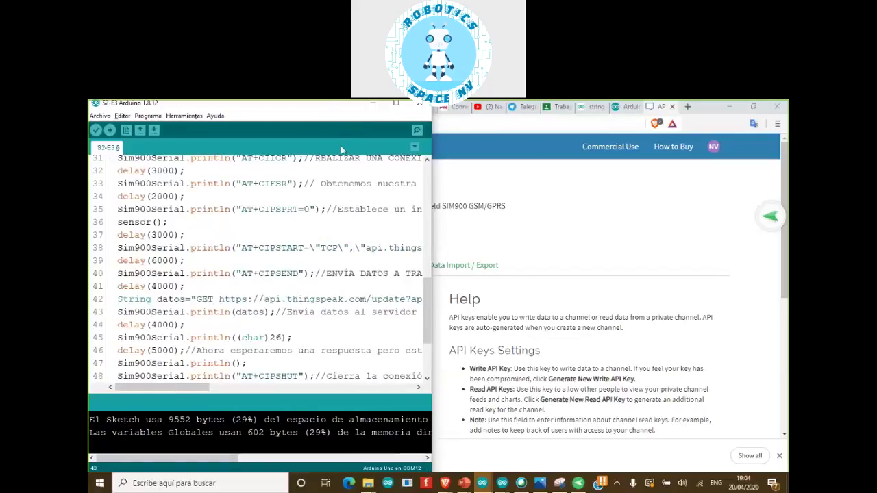
Maximize the sketch window and review the AT commands in the comandosAT function
key("super+Up")
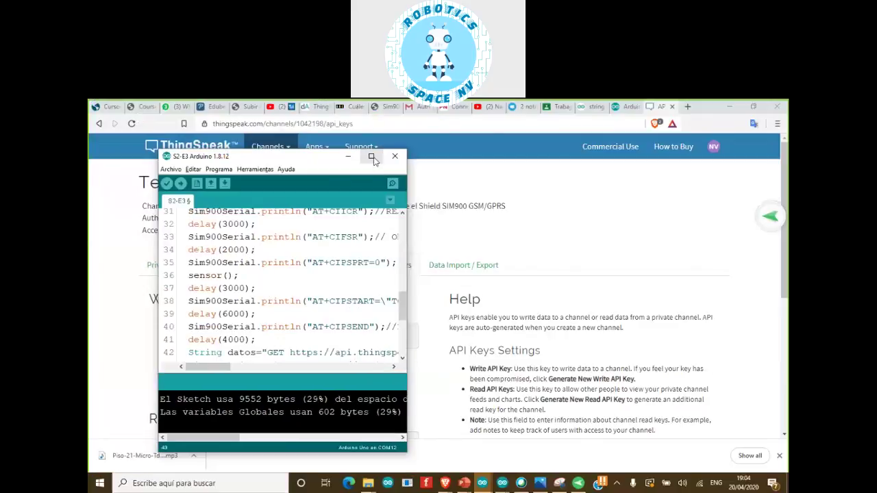
left_click(429, 247)
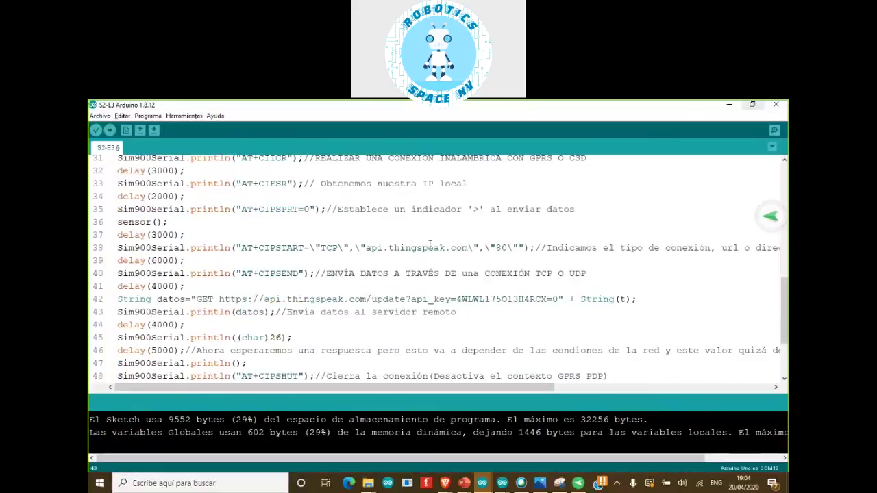
scroll(454, 283, "down", 2)
scroll(454, 283, "down", 1)
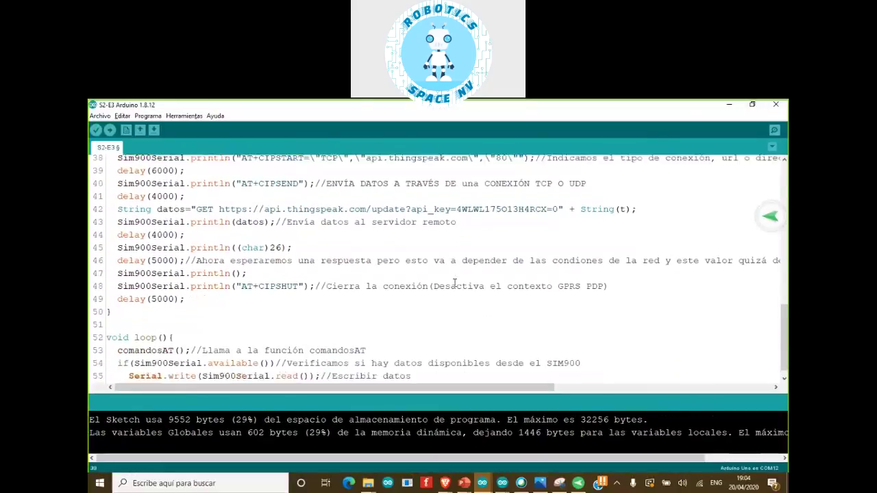
scroll(454, 282, "up", 5)
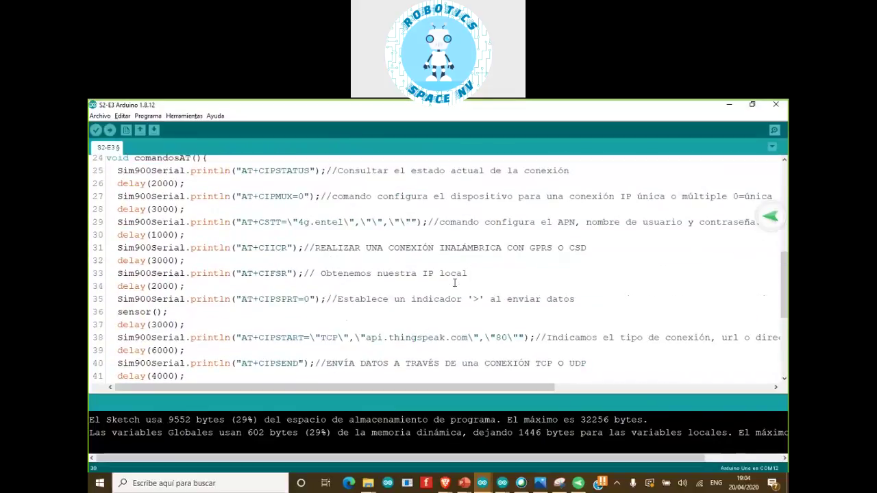
scroll(454, 282, "up", 1)
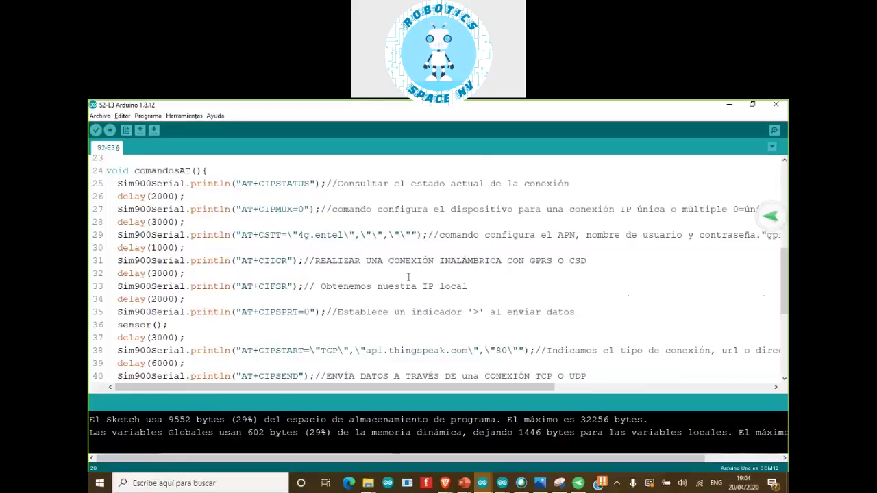
Remove the escape backslashes from the empty username and password arguments of the AT+CSTT command on line 29
key("BackSpace")
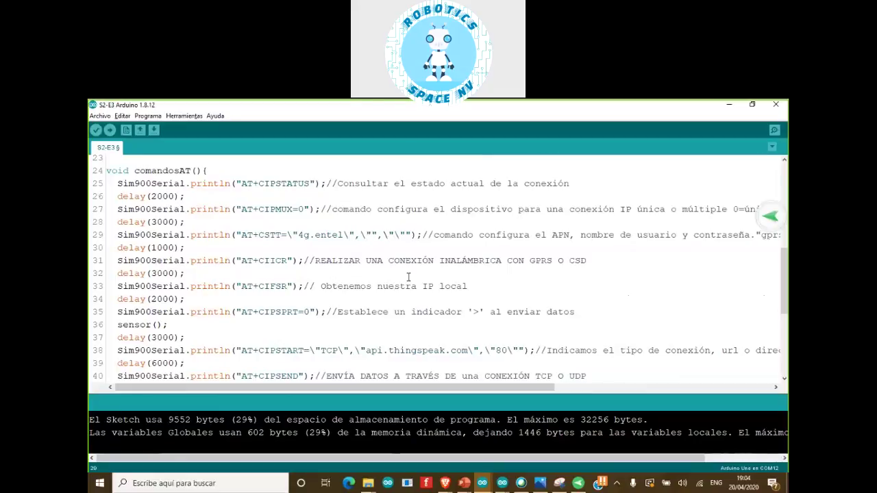
key("Right")
key("Right")
key("Right")
key("Right")
key("Right")
key("BackSpace")
key("Delete")
key("Left")
key("Left")
key("Left")
key("BackSpace")
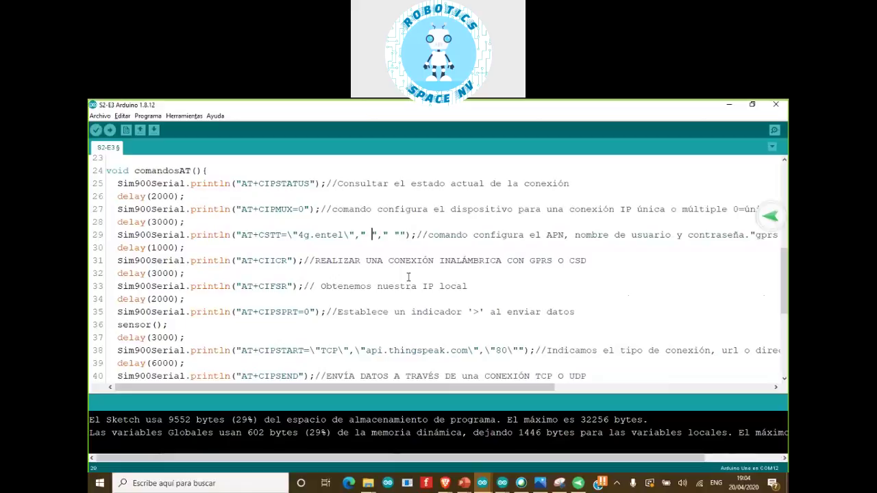
Space out the blank AT+CSTT arguments so that " " ," " follows the 4g.entel APN
key("Right")
key("Left")
key("Left")
key("Left")
key("Left")
key("Left")
key("Right")
key("Right")
key("Right")
key("Right")
key("Right")
key("Right")
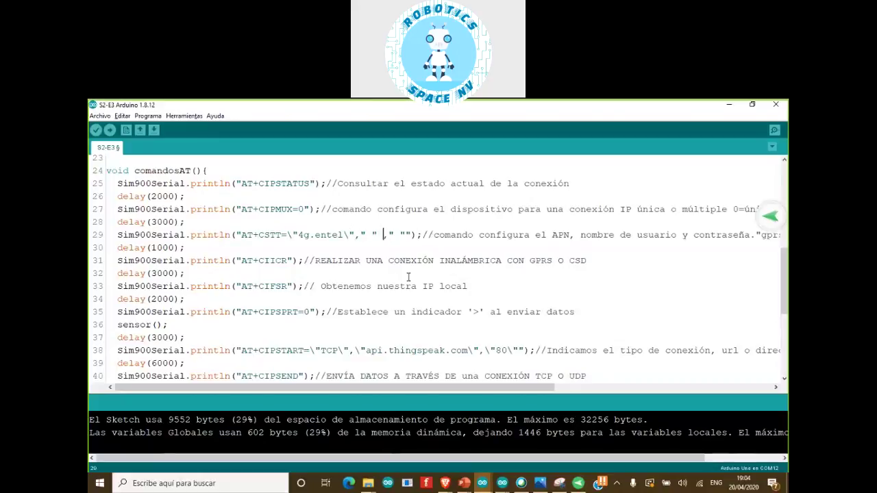
key("alt+a")
left_click(407, 235)
Upload the edited sketch to the Arduino Uno on COM12
left_click(110, 131)
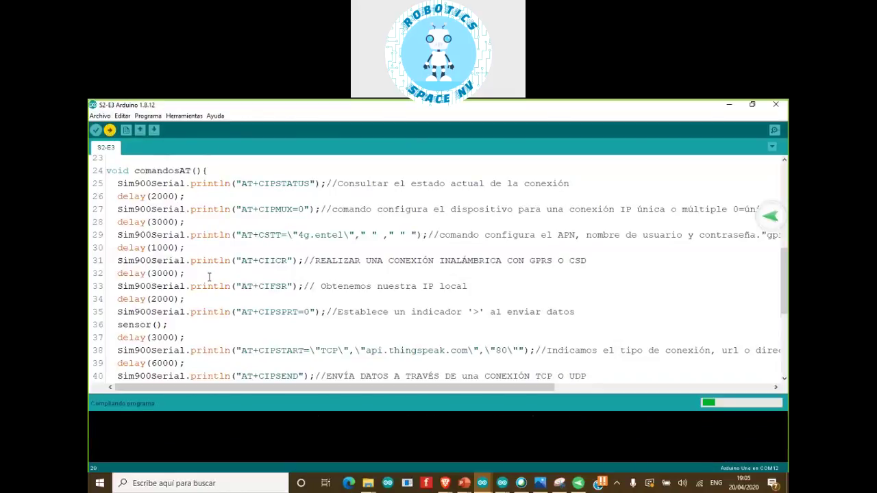
scroll(210, 277, "down", 3)
scroll(209, 277, "down", 2)
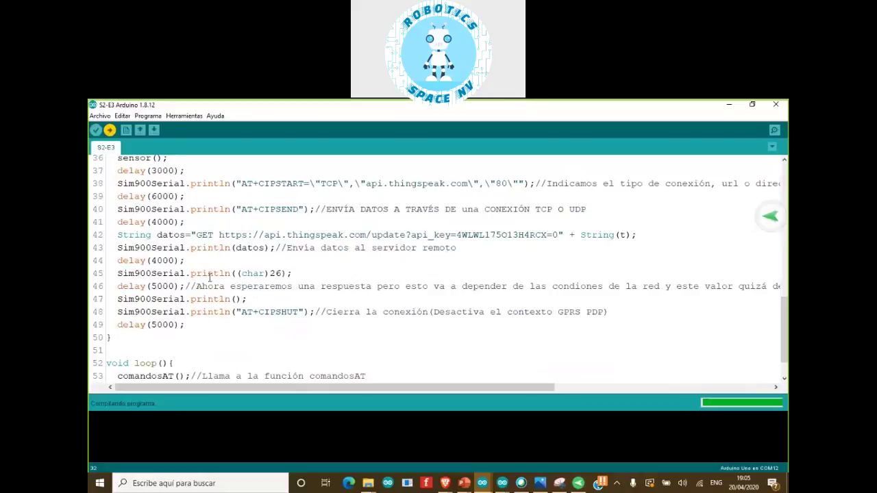
scroll(208, 276, "up", 3)
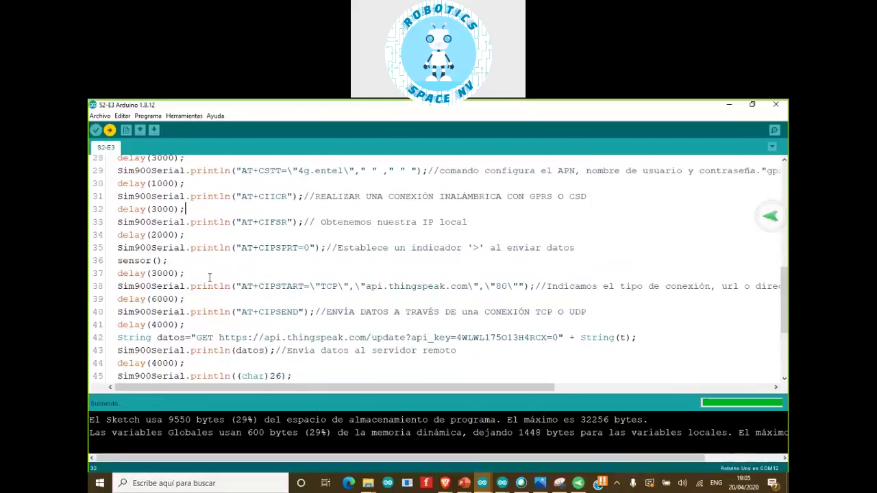
Check the serial monitor output and reopen the monitor for COM12 from the S2-E3 sketch
key("alt+Tab")
key("Tab")
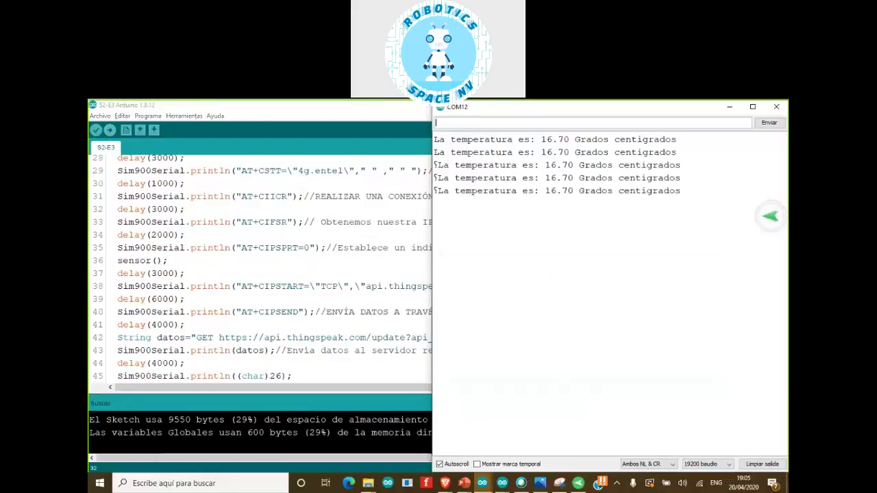
left_click(344, 260)
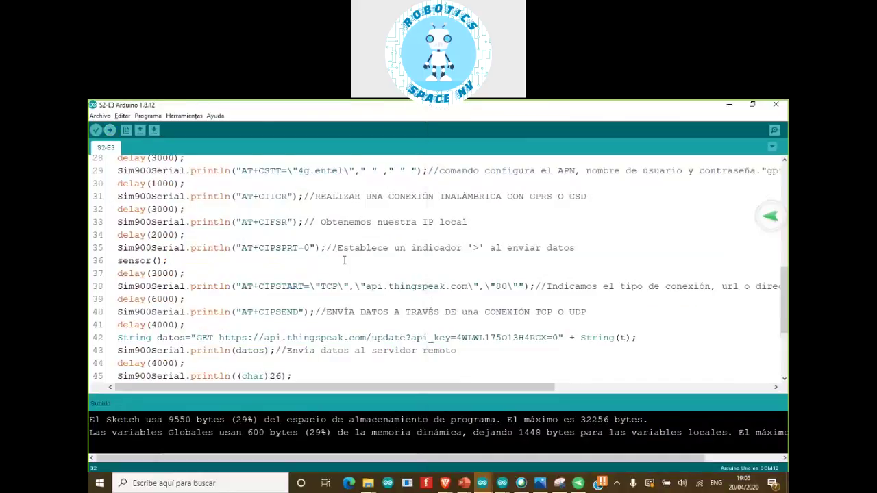
key("ctrl+shift+n")
key("ctrl+shift+m")
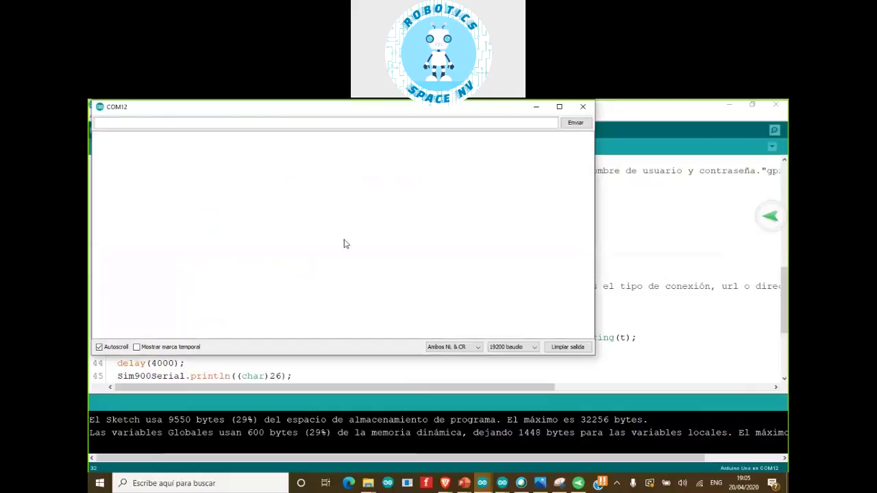
Switch to ThingSpeak and check the entries and Field 1 chart in the channel's private view
key("alt+Tab")
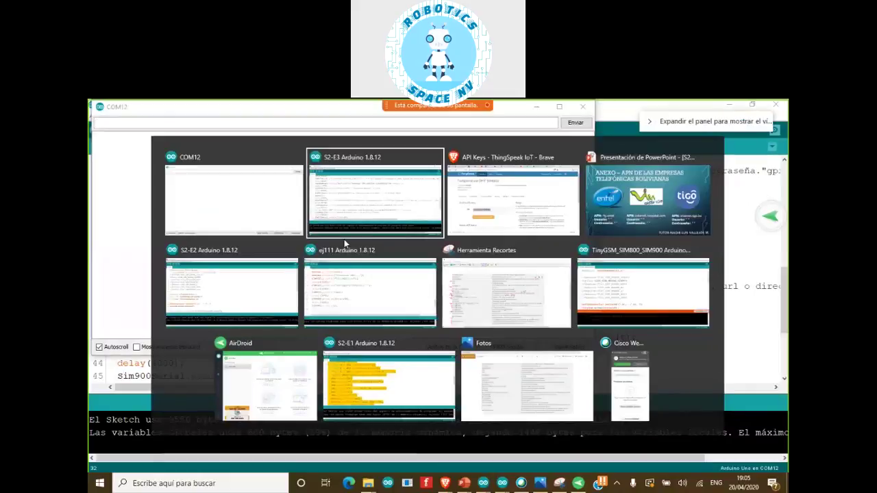
key("alt+Tab")
left_click(172, 265)
scroll(394, 267, "down", 2)
scroll(394, 267, "down", 3)
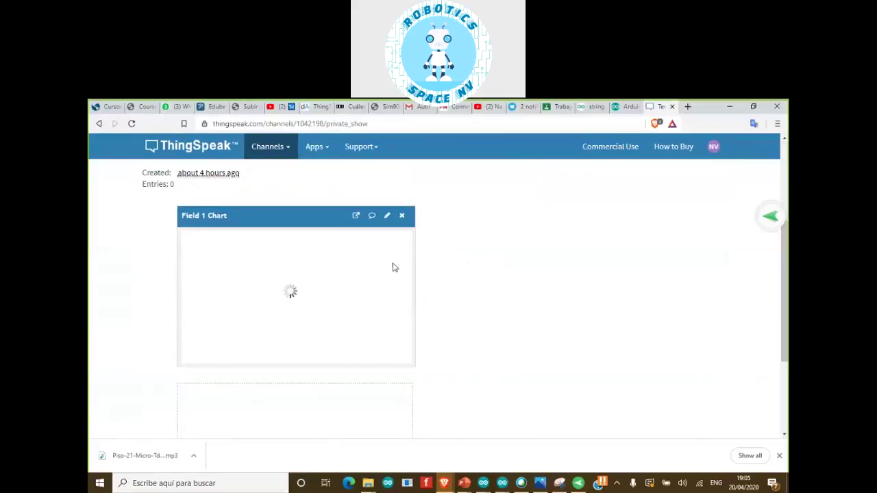
scroll(511, 263, "up", 1)
scroll(511, 265, "up", 1)
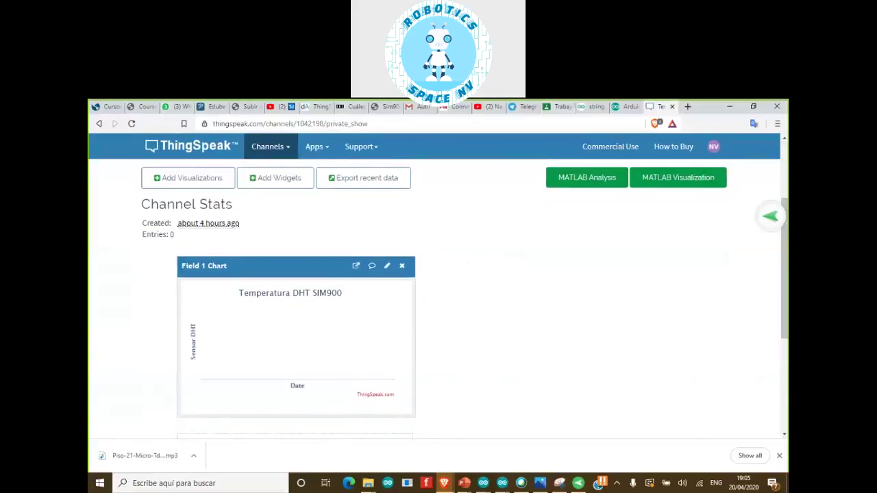
View the SMS-sending code in the ej111 sketch, then go back to the COM12 serial monitor and minimize it
key("alt+Tab")
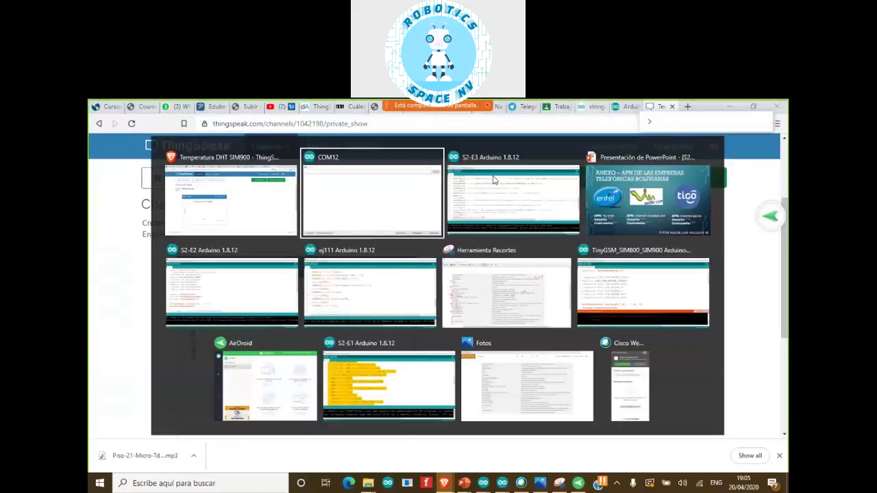
key("alt+Tab")
key("alt+Tab")
key("alt+Tab")
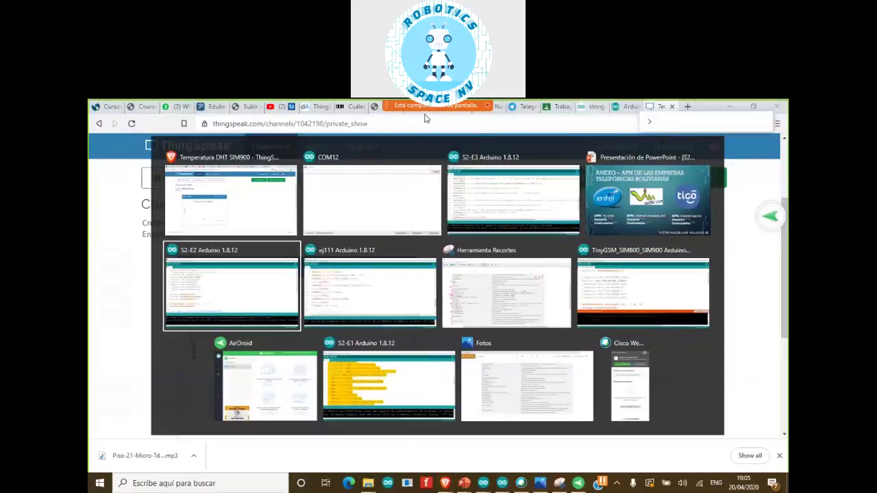
left_click(383, 284)
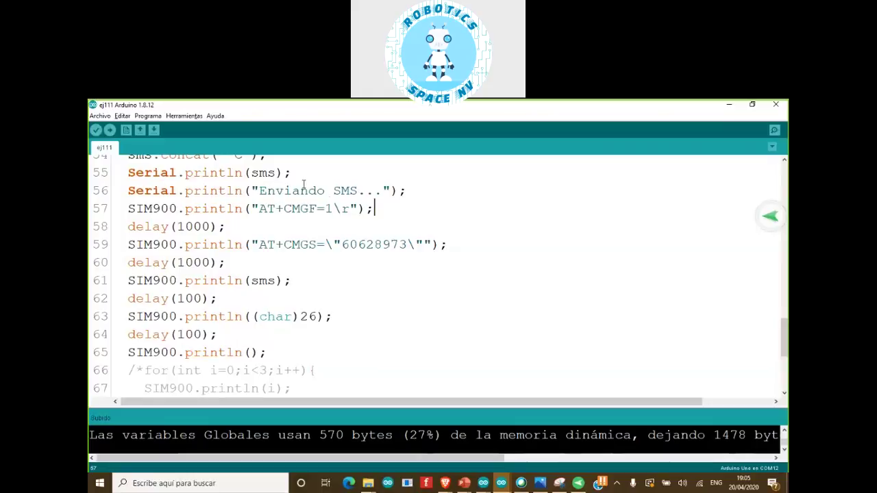
key("alt+Tab")
key("alt+Tab")
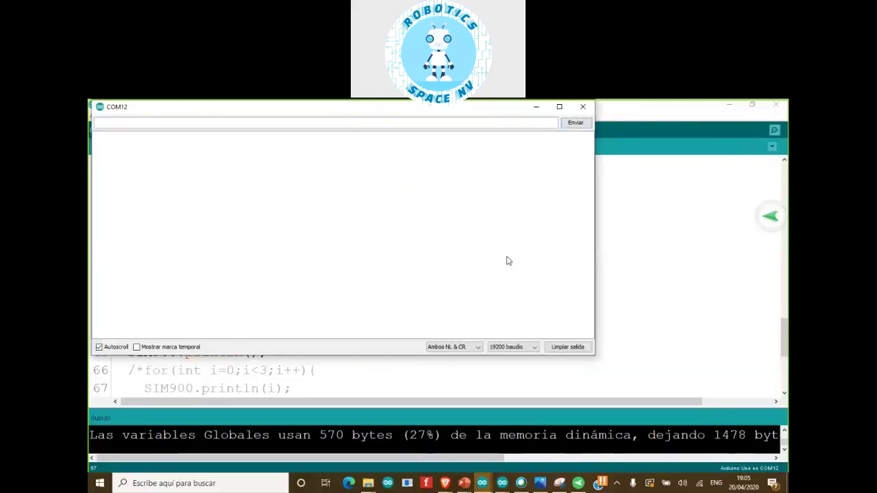
left_click(535, 108)
Return to the ThingSpeak channel and look for visualizations that can be added to it
key("alt+Tab")
key("alt+Tab")
scroll(462, 292, "down", 3)
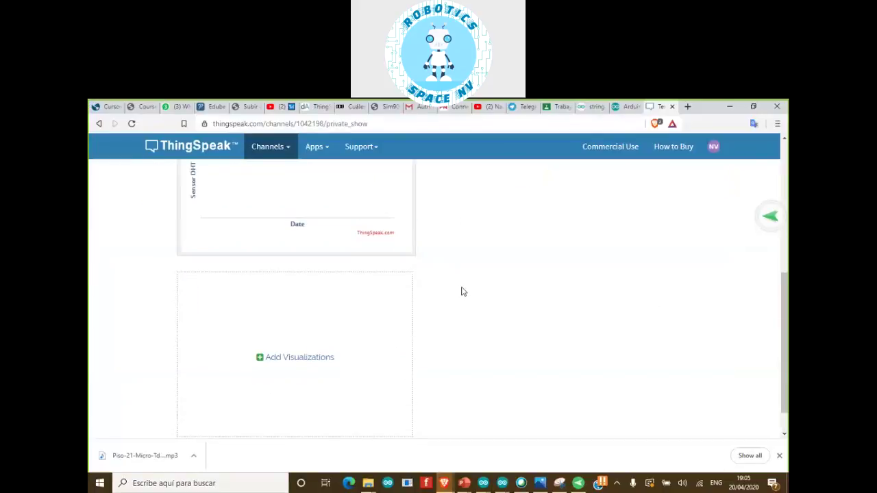
left_click(286, 363)
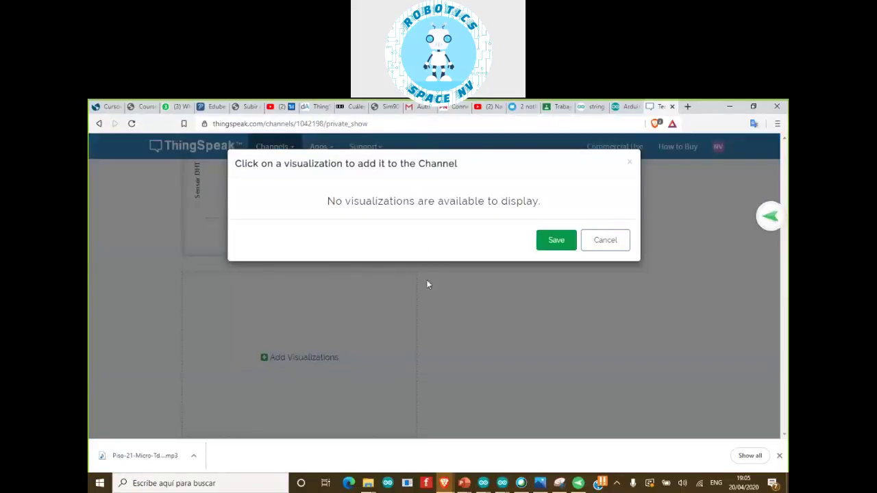
left_click(600, 240)
scroll(469, 252, "up", 1)
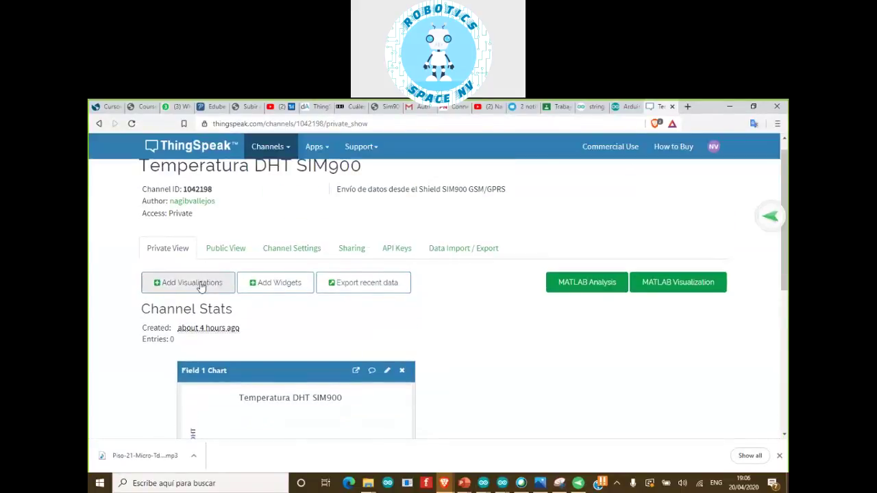
left_click(201, 283)
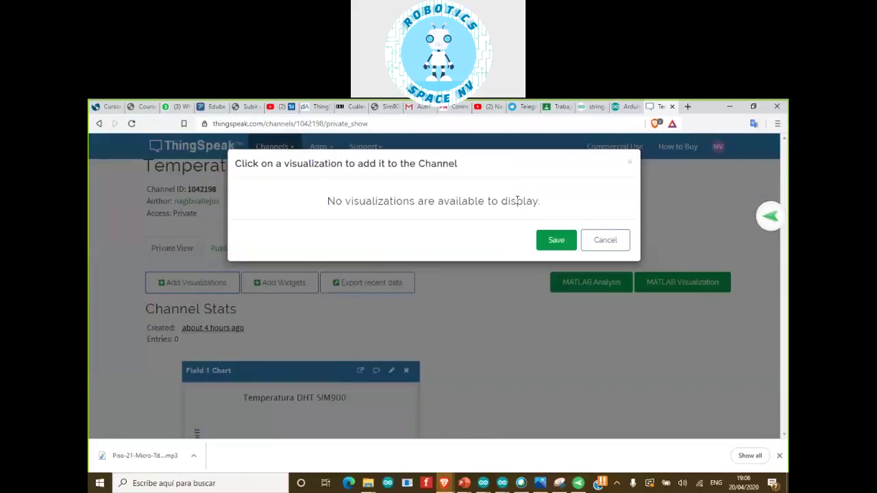
left_click(569, 246)
Open the channel settings of the Temperatura DHT SIM900 channel
scroll(389, 274, "down", 2)
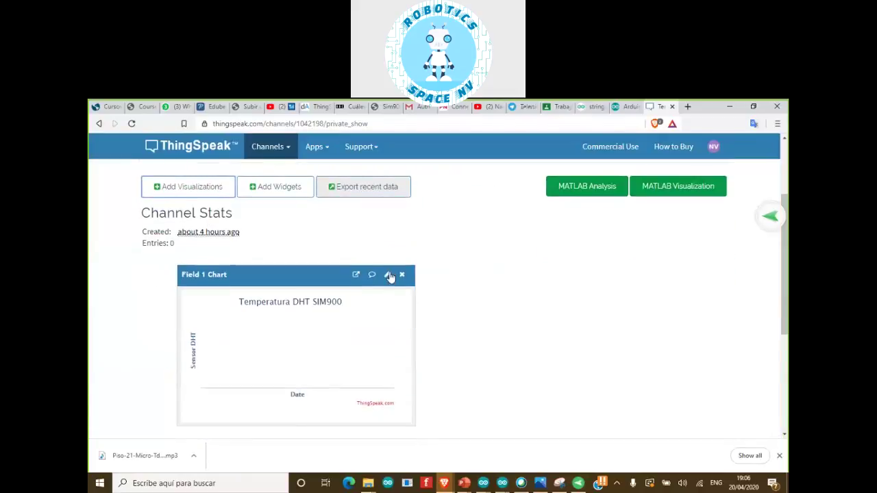
scroll(273, 281, "up", 2)
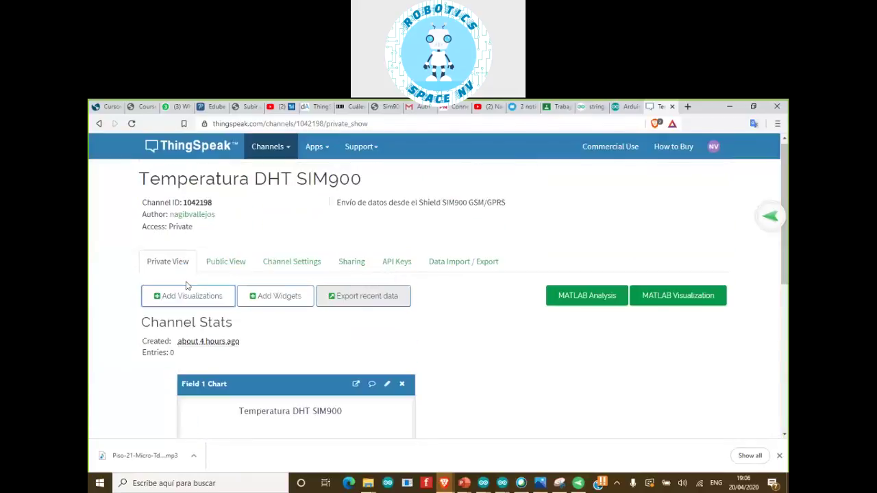
left_click(287, 266)
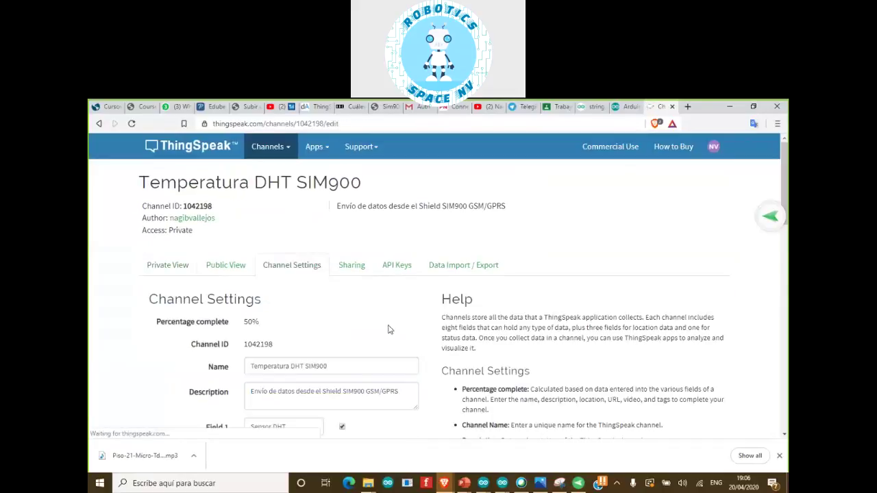
Review the Temperatura DHT SIM900 channel settings, from the name and enabled fields down to the location and video options
scroll(388, 328, "down", 3)
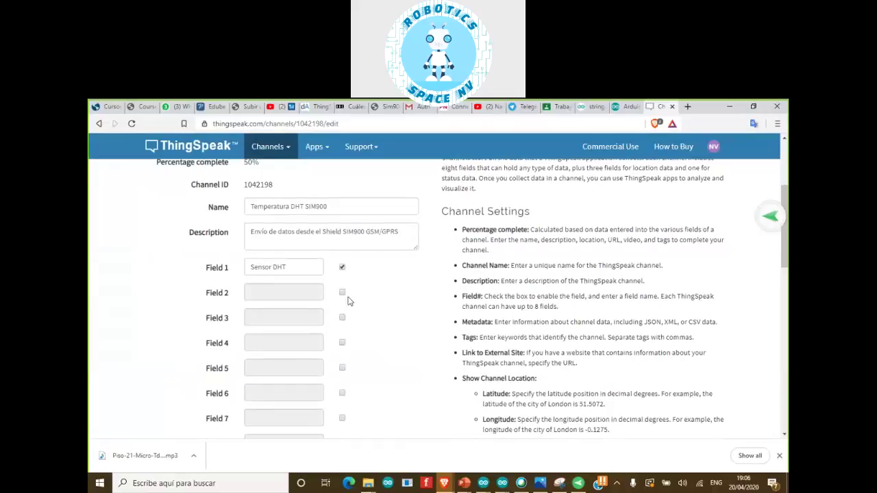
scroll(360, 324, "down", 2)
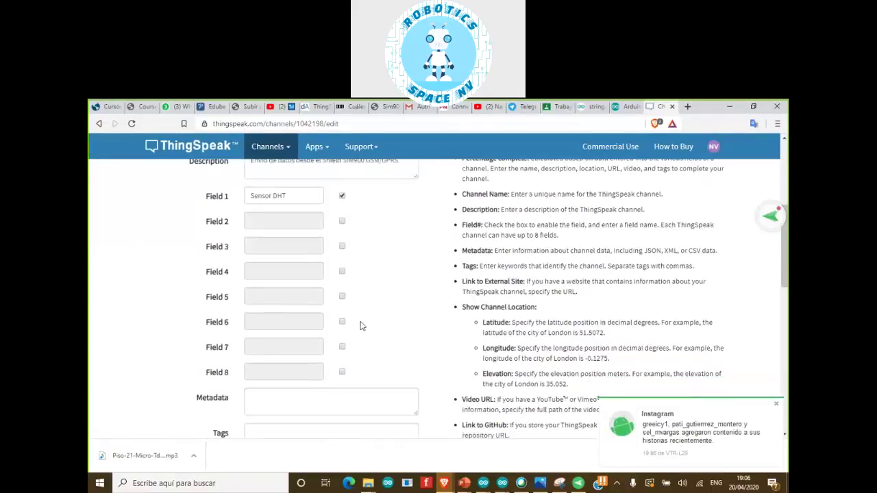
scroll(361, 325, "down", 6)
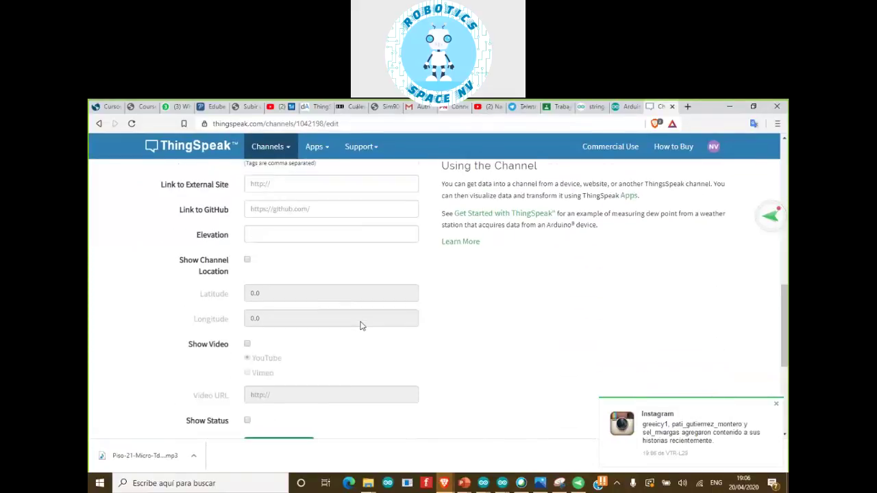
scroll(373, 310, "up", 10)
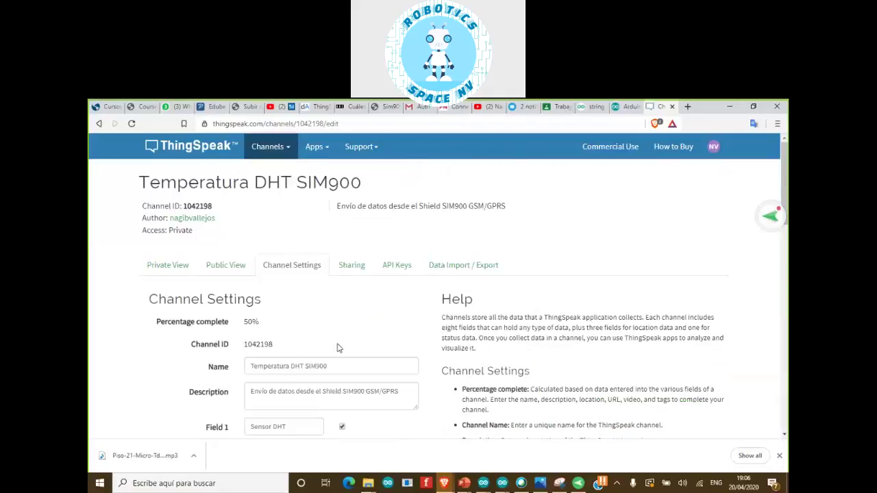
scroll(337, 348, "down", 5)
scroll(337, 347, "up", 5)
scroll(320, 394, "down", 1)
Return to the channel's private view and choose a Gauge as the widget to add
left_click(171, 226)
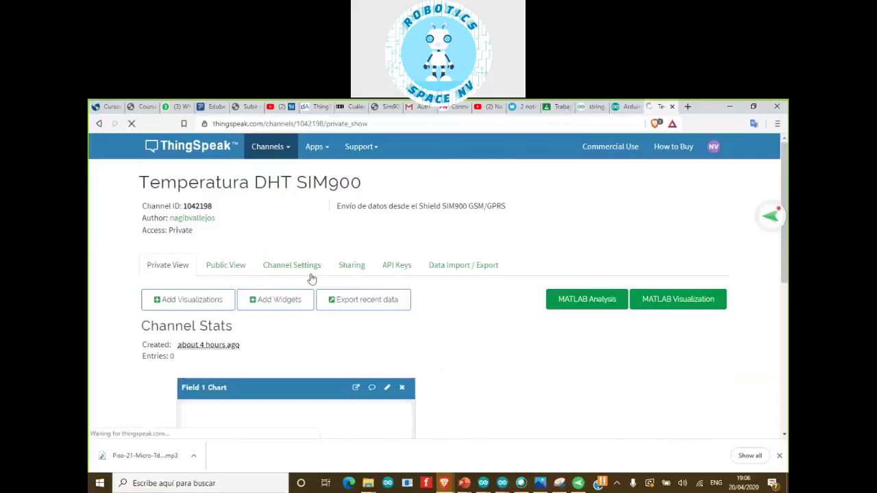
scroll(372, 295, "down", 1)
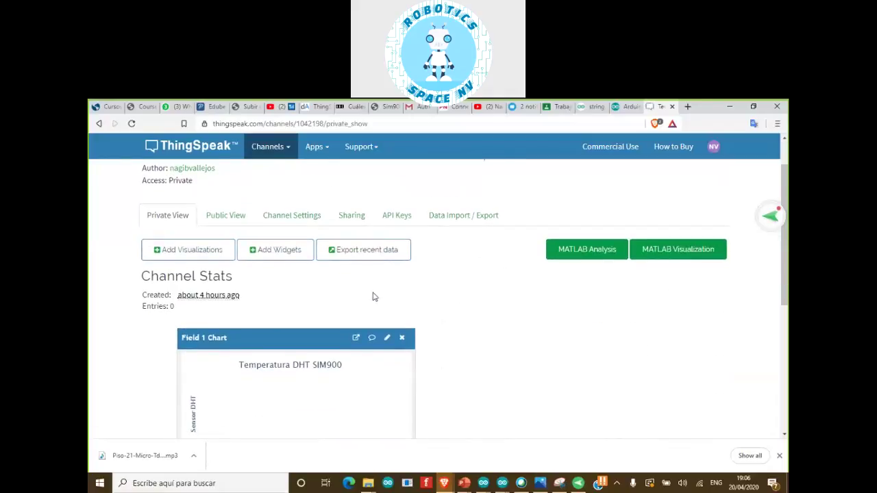
left_click(271, 252)
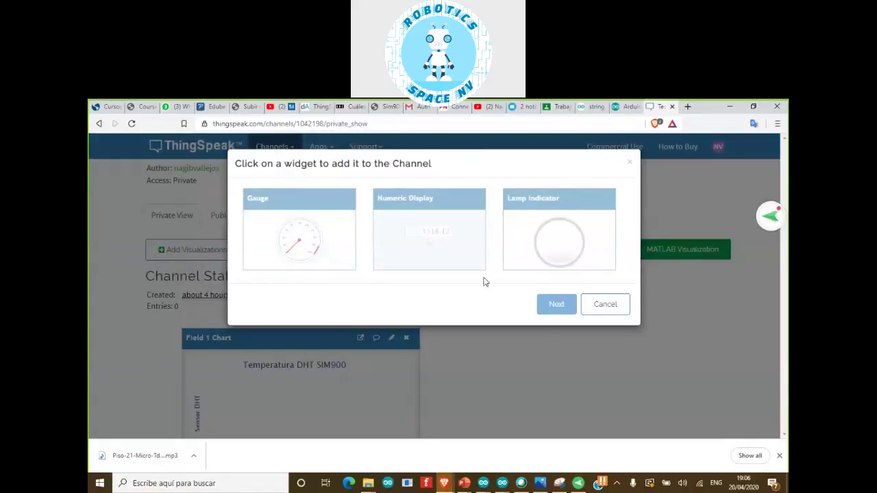
left_click(296, 244)
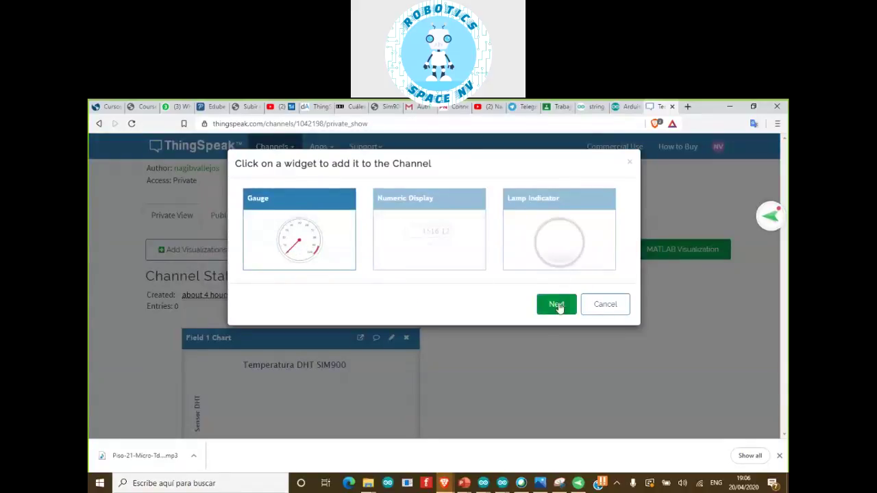
left_click(557, 303)
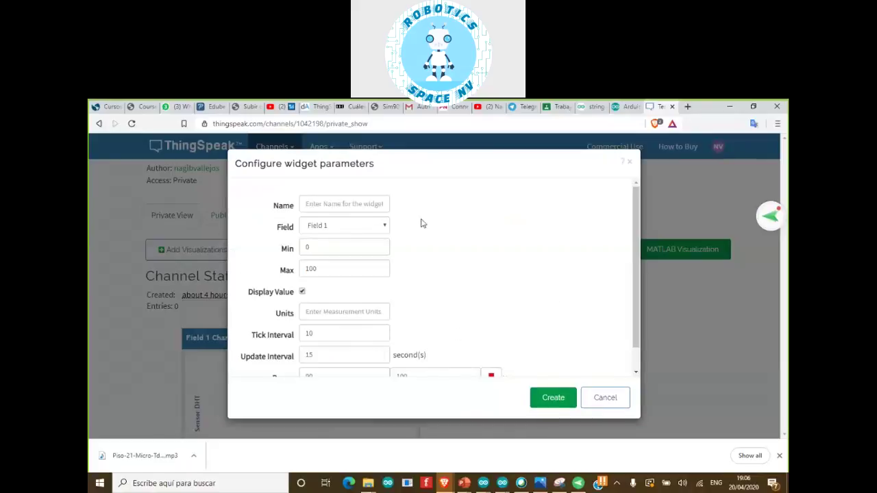
Name the gauge widget pruebita and create it with Field 1 and the default range settings
left_click_drag(637, 259, 643, 240)
left_click(355, 203)
type("preubita")
key("BackSpace")
key("BackSpace")
key("BackSpace")
key("BackSpace")
key("BackSpace")
key("BackSpace")
key("BackSpace")
type("pruebita")
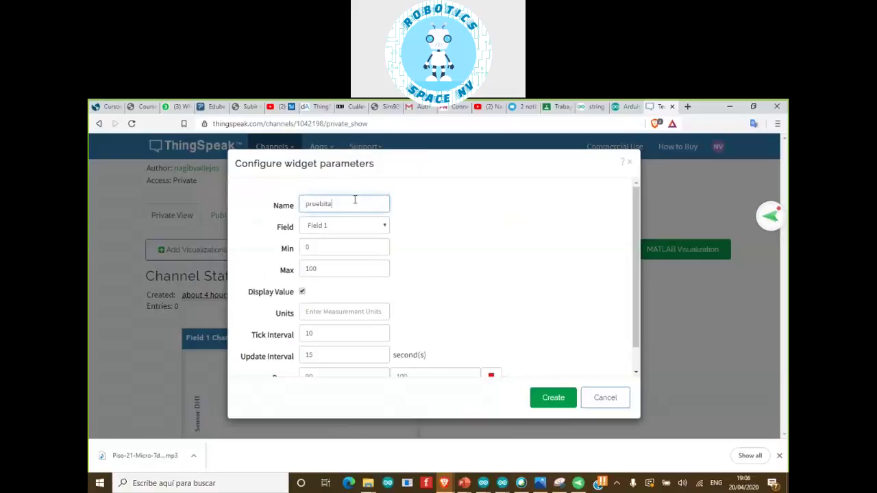
scroll(622, 313, "down", 1)
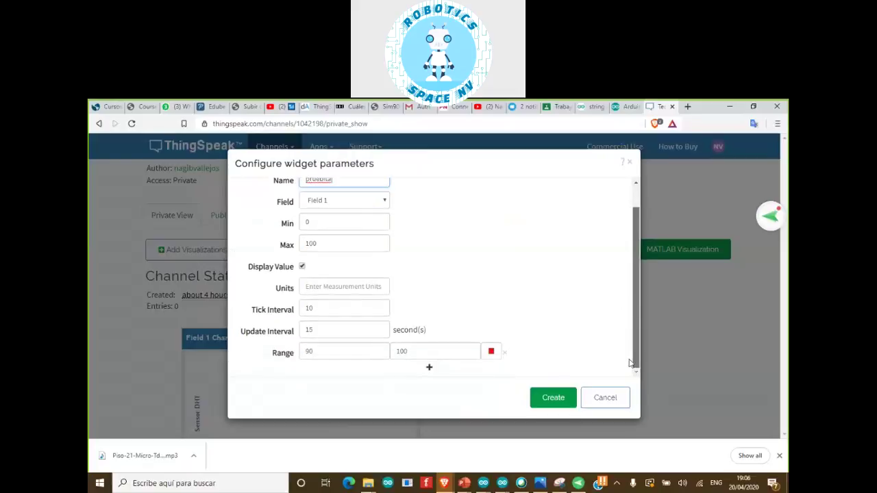
left_click(553, 398)
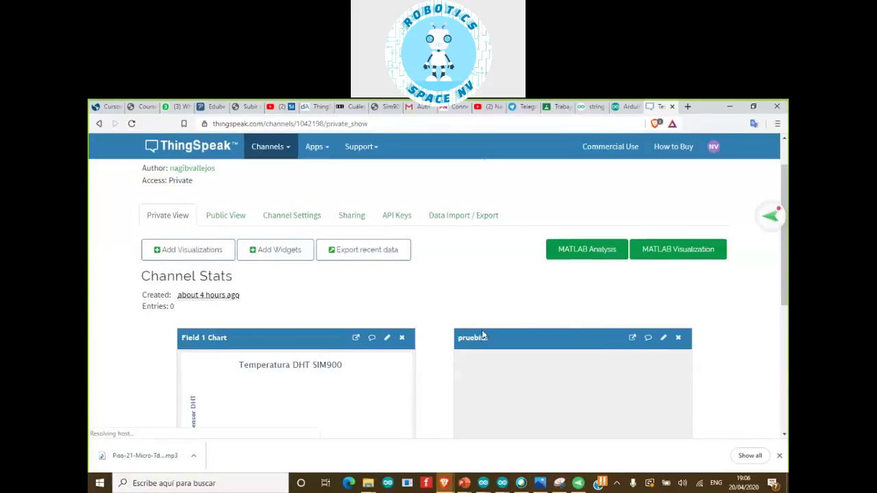
Check the pruebita gauge beside the Field 1 chart and review its field and range options without saving
scroll(482, 330, "down", 1)
scroll(482, 330, "down", 1)
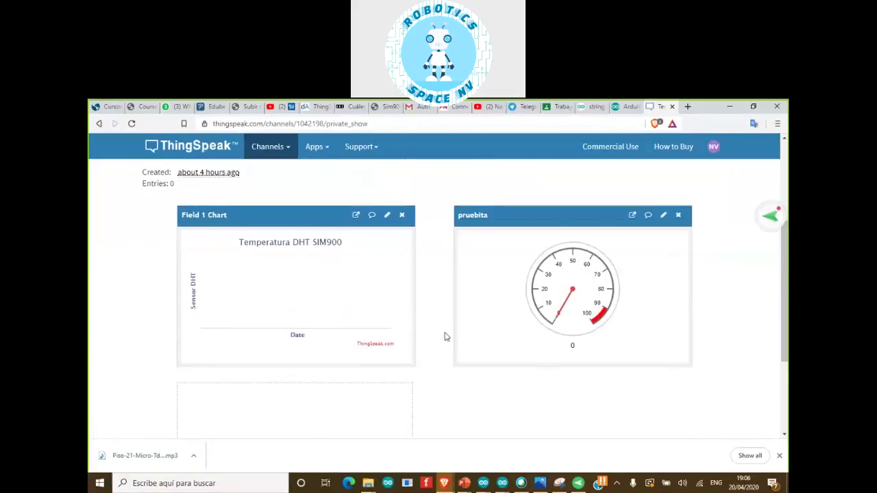
scroll(417, 256, "up", 2)
scroll(493, 313, "down", 1)
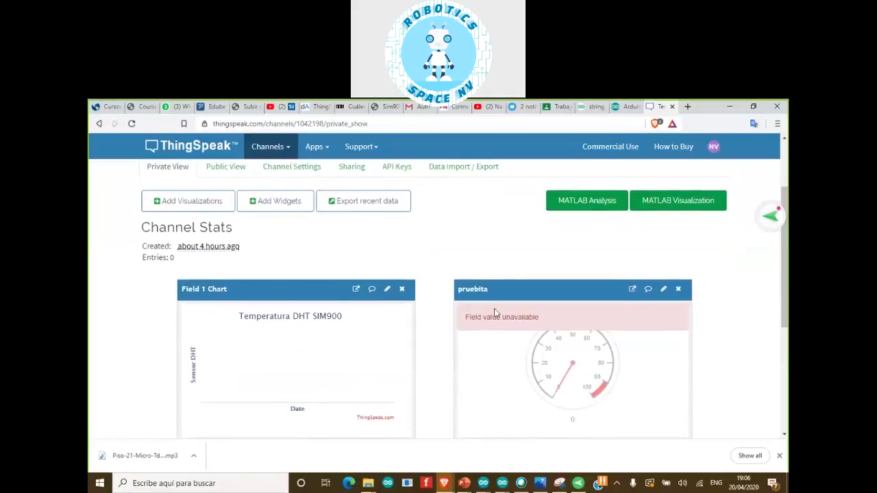
left_click(662, 289)
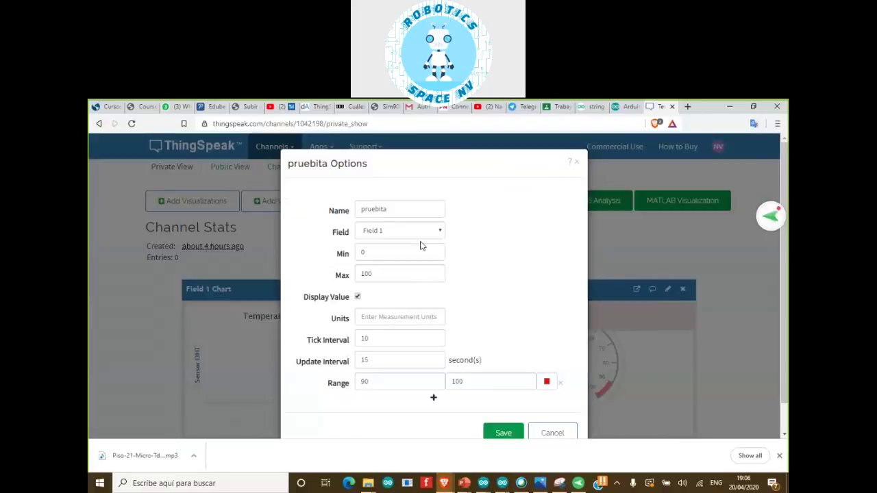
left_click(398, 232)
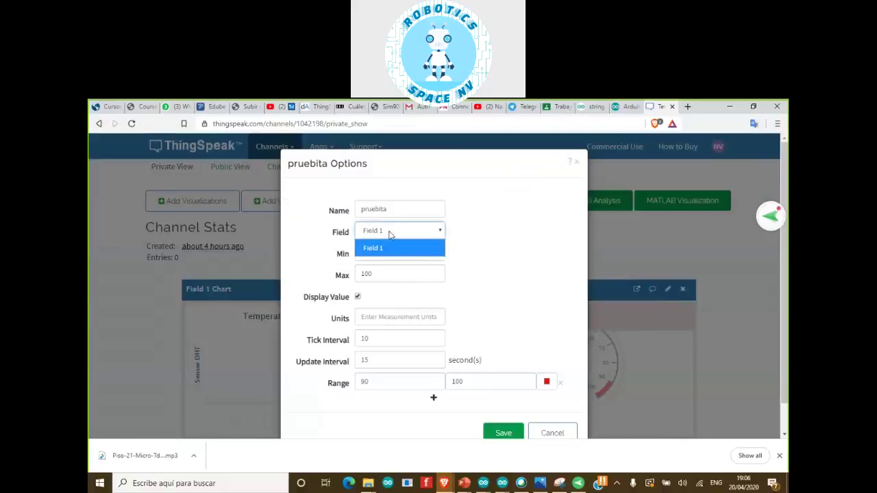
left_click(390, 236)
scroll(405, 326, "down", 1)
left_click(433, 366)
scroll(435, 363, "down", 1)
left_click(551, 410)
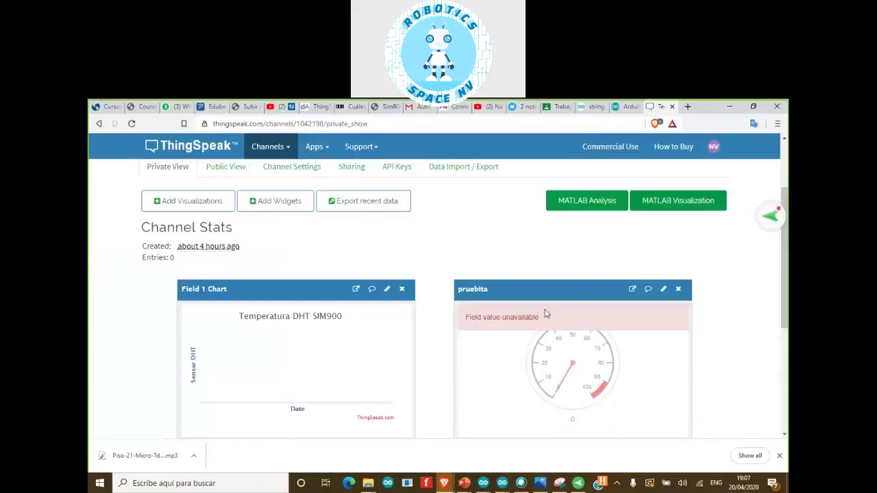
Open the channel's API keys page and view the write API key
scroll(411, 328, "up", 2)
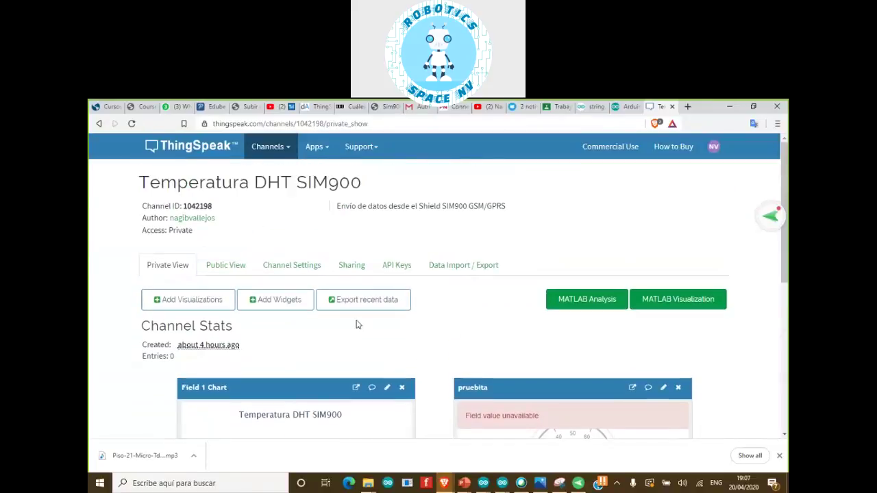
left_click(271, 264)
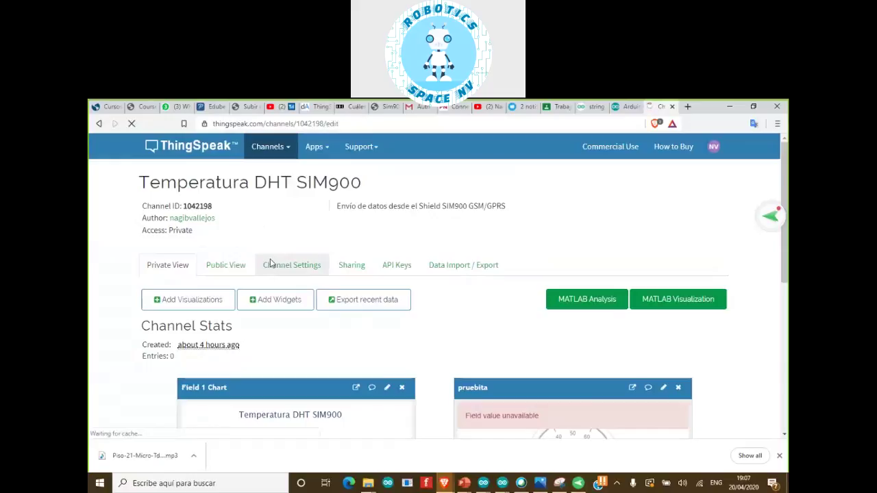
left_click(398, 265)
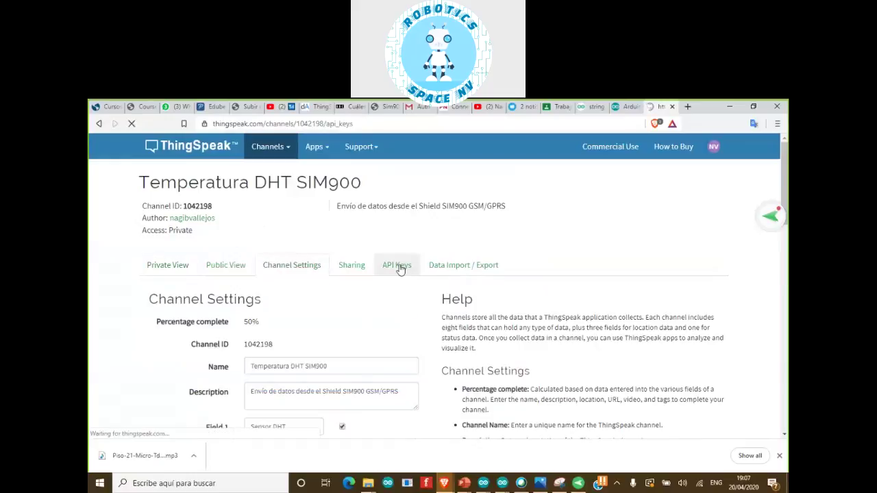
scroll(350, 368, "down", 2)
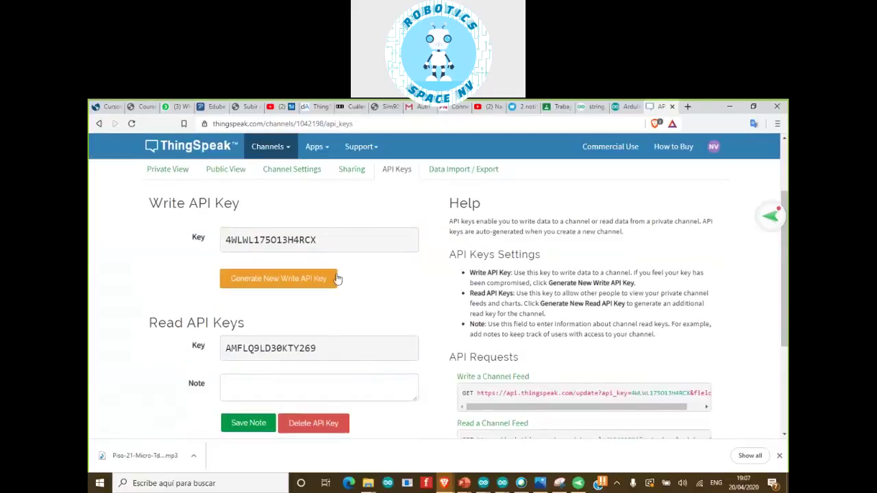
Switch to the S2-E3 sketch and check the API key and trailing 0 in the ThingSpeak GET request string
key("alt+Tab")
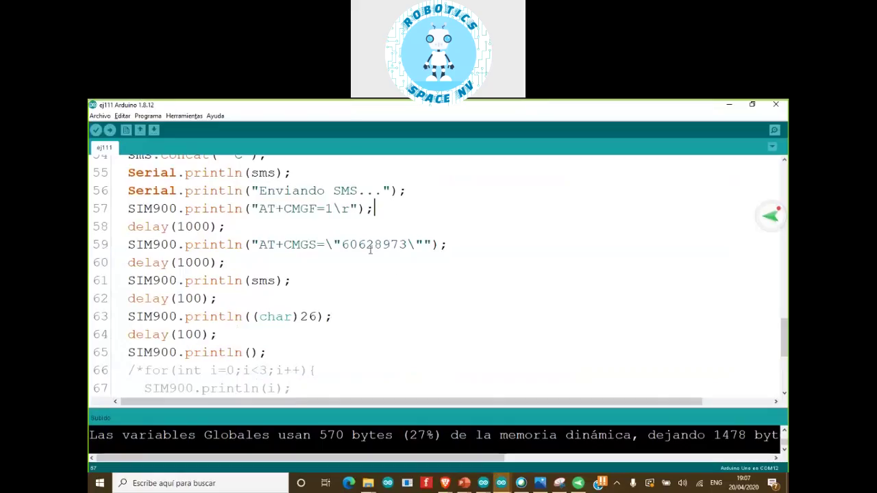
key("alt+Tab")
key("Tab")
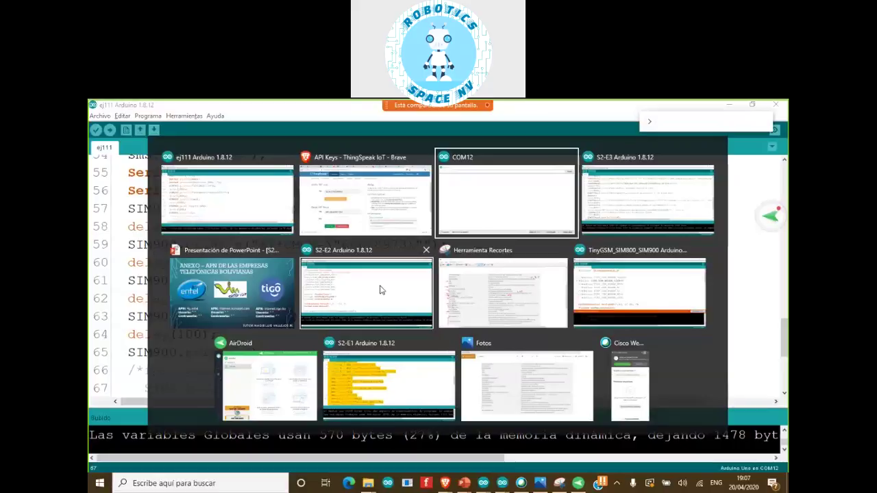
key("alt+Tab")
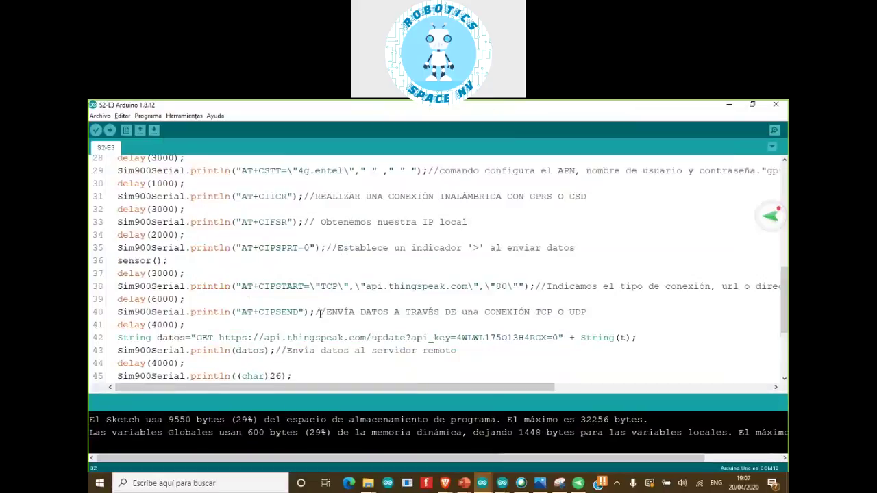
scroll(319, 313, "down", 2)
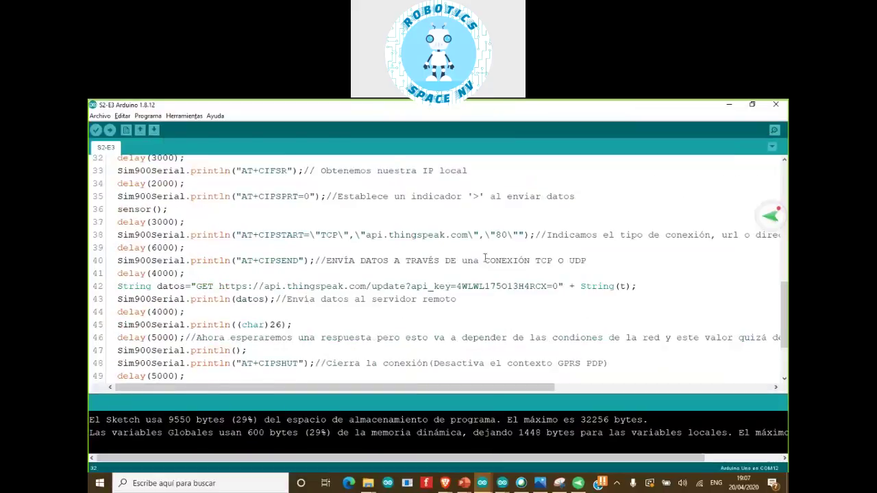
double_click(556, 286)
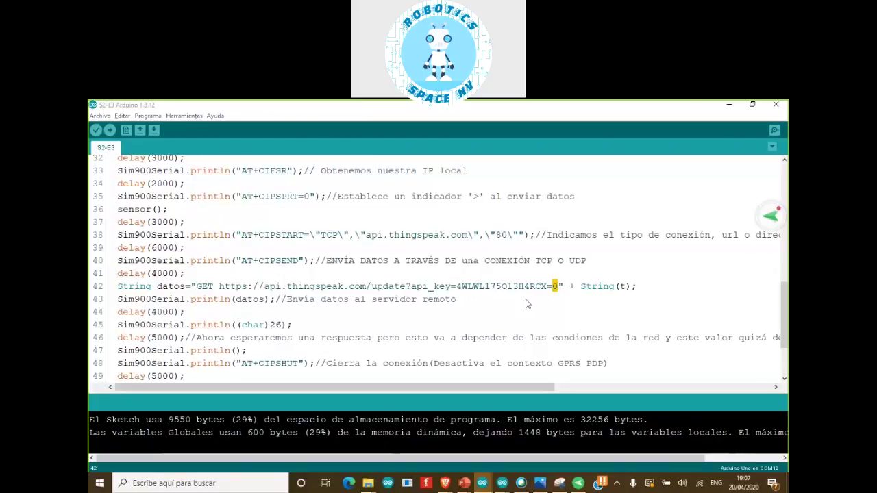
Go back to ThingSpeak and check the entries, Field 1 chart and pruebita gauge in the private view
key("alt+Tab")
key("alt+Tab")
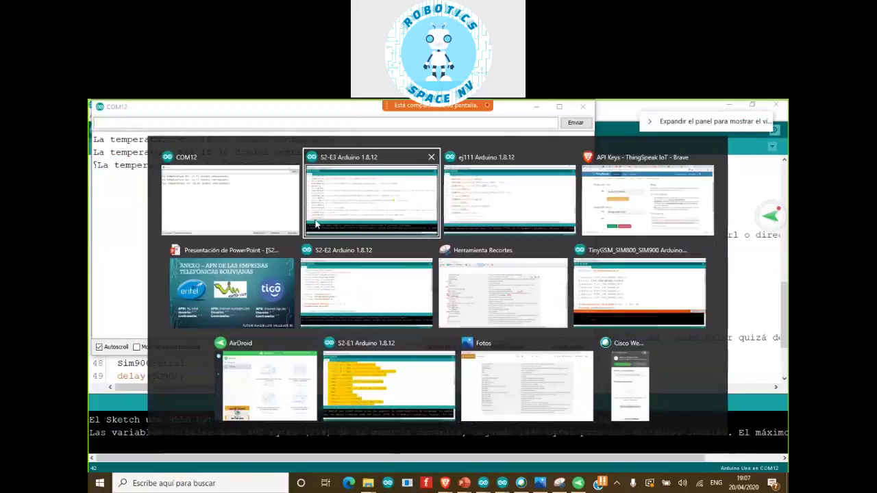
key("alt+Tab")
key("alt+Tab")
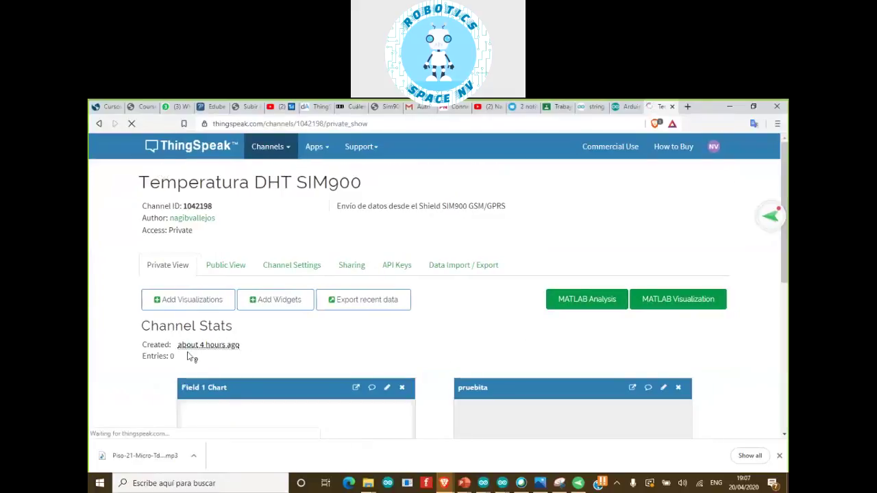
scroll(303, 305, "down", 3)
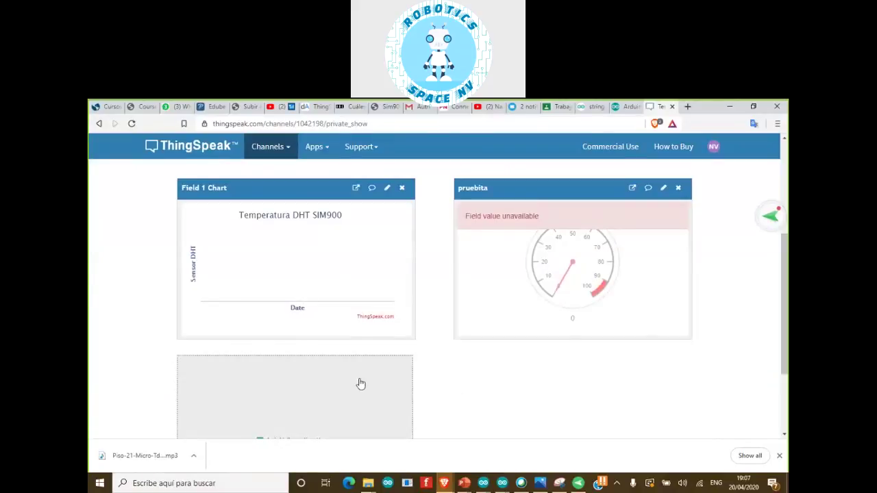
scroll(515, 385, "down", 2)
Delete the pruebita gauge widget from the channel
scroll(515, 386, "up", 3)
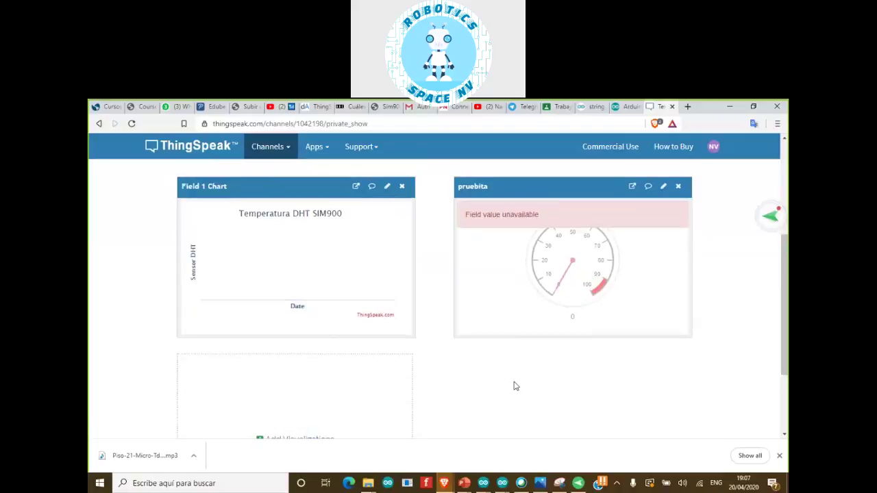
left_click(678, 211)
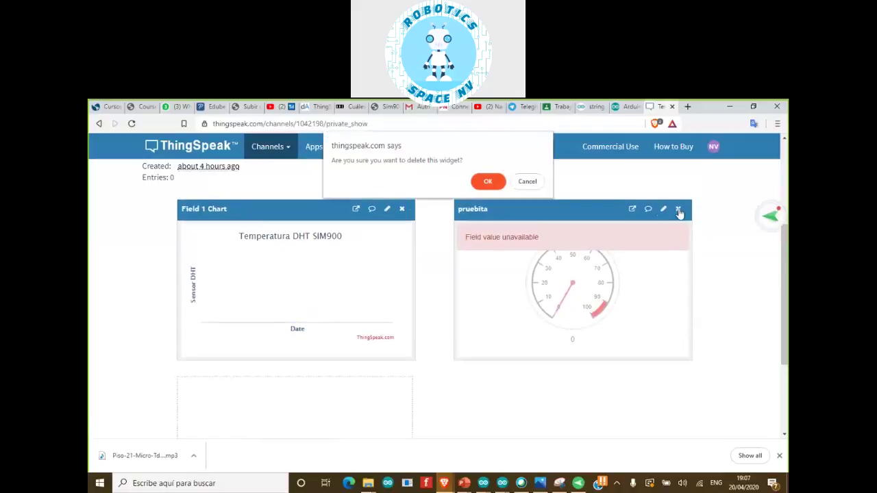
left_click(496, 182)
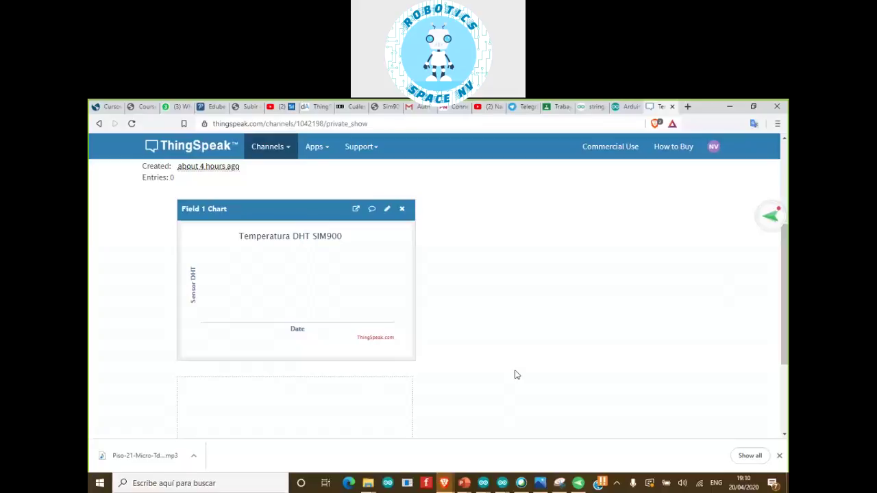
Switch to the Google Classroom classwork page and expand the Librería Blynk material under Sesión 2
left_click(555, 107)
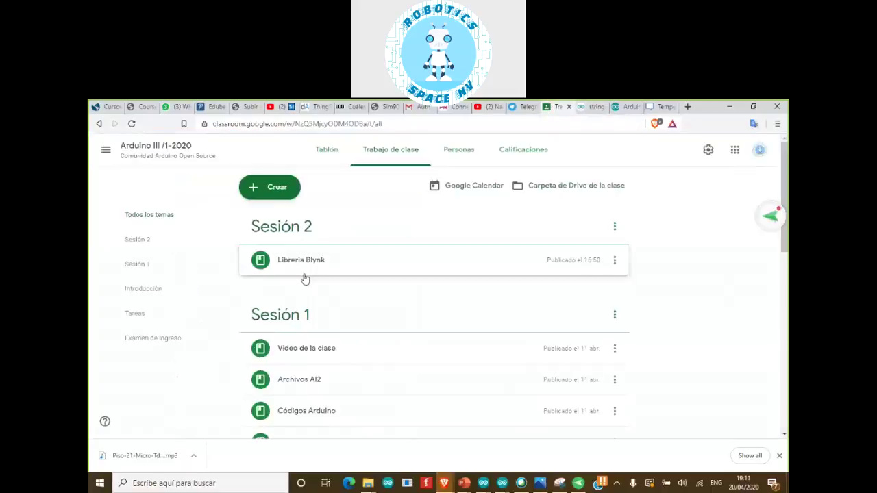
left_click(319, 269)
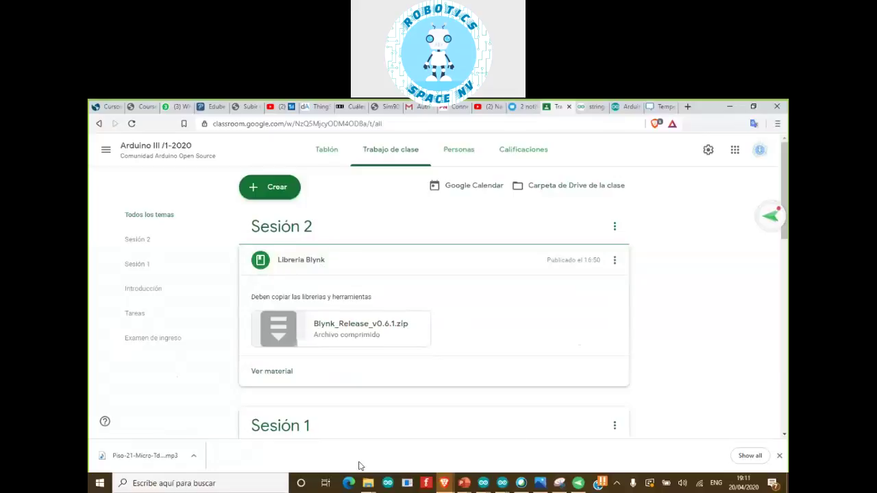
In File Explorer, open the Arduino libraries folder in Documentos and look over the Blynk and BlynkESP8266_Lib entries
mouse_move(368, 481)
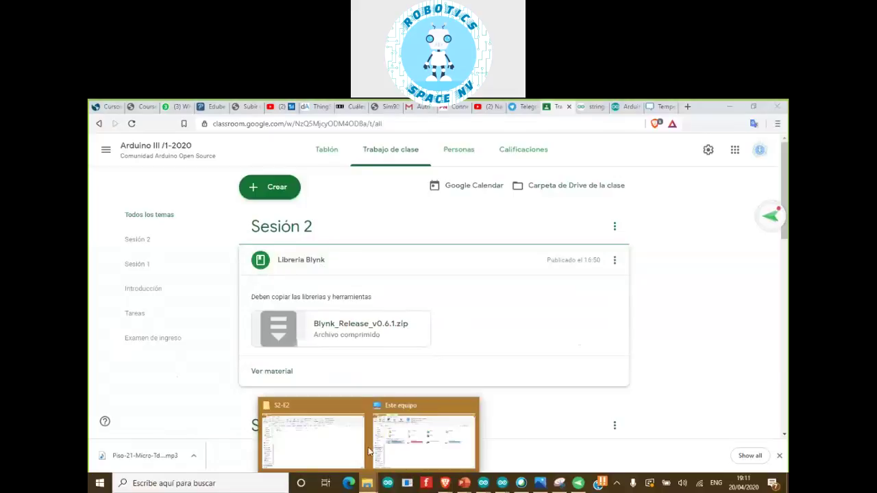
left_click(304, 446)
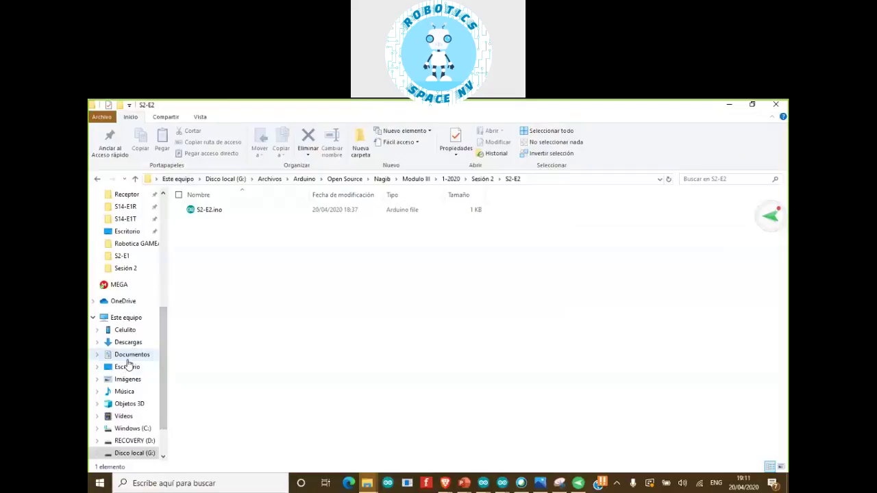
left_click(128, 356)
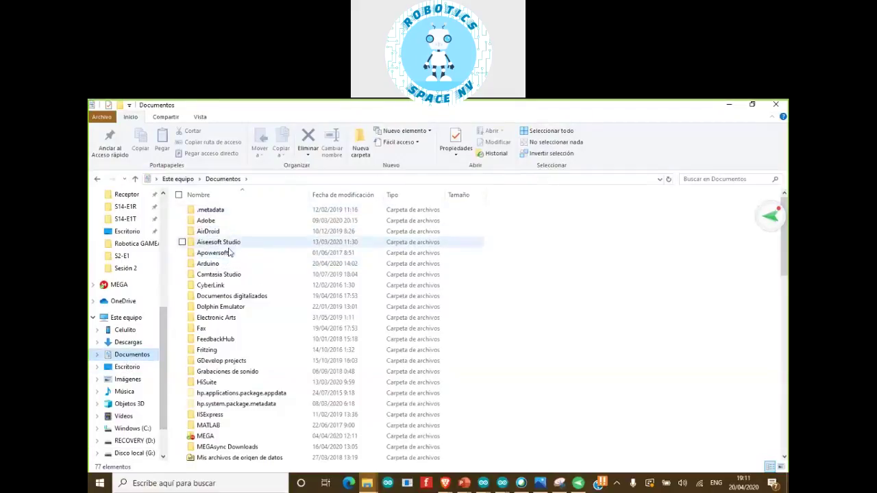
double_click(222, 265)
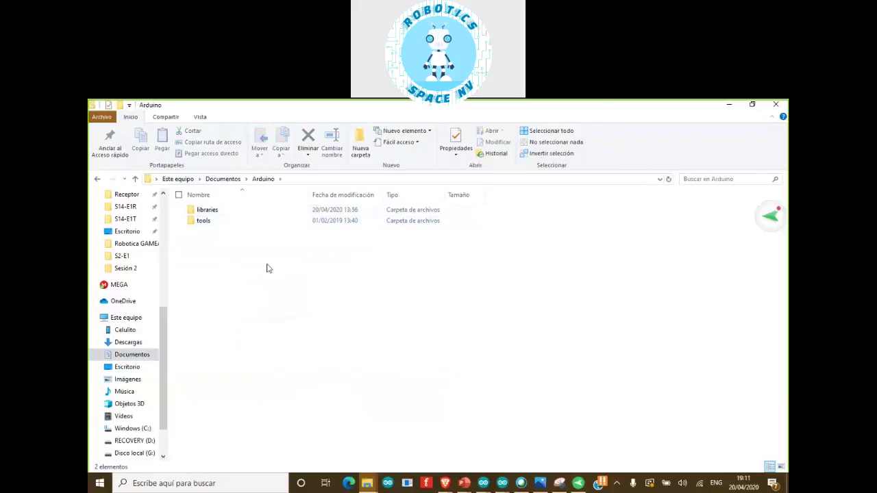
double_click(209, 209)
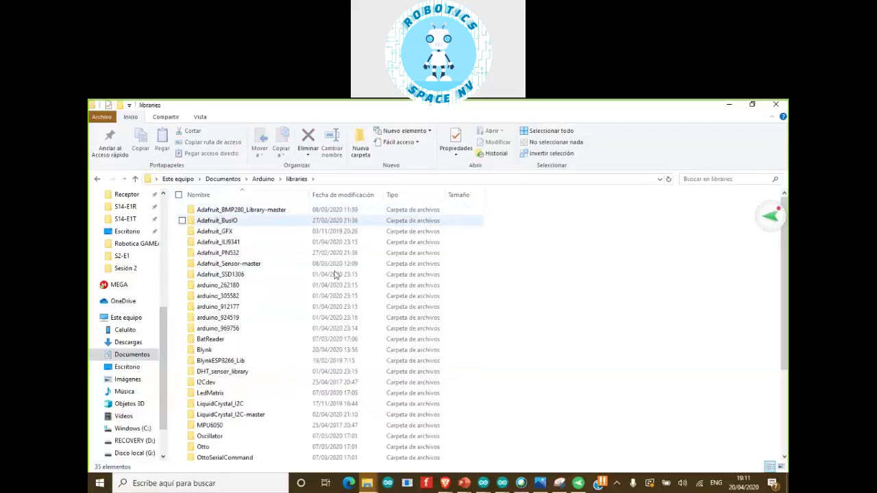
scroll(328, 316, "down", 3)
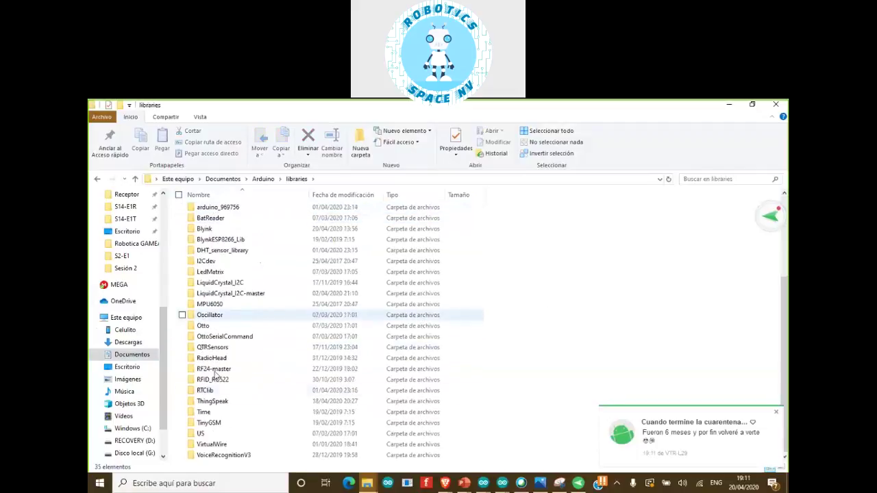
left_click(224, 240)
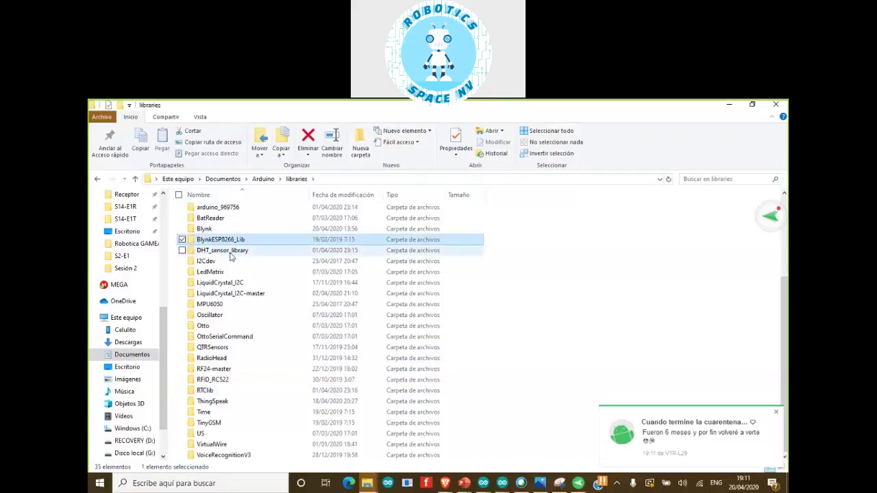
left_click(230, 252)
left_click(208, 230)
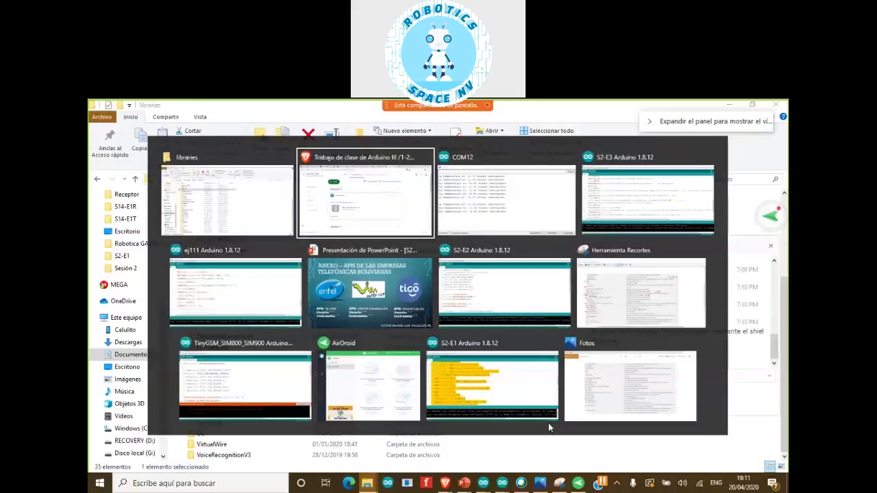
Switch to the separate ThingSpeak browser window and check the channel's entries and Field 1 chart
key("Tab")
key("Tab")
key("Tab")
key("Tab")
key("Tab")
key("Tab")
key("Tab")
key("Tab")
key("Tab")
key("Tab")
key("Tab")
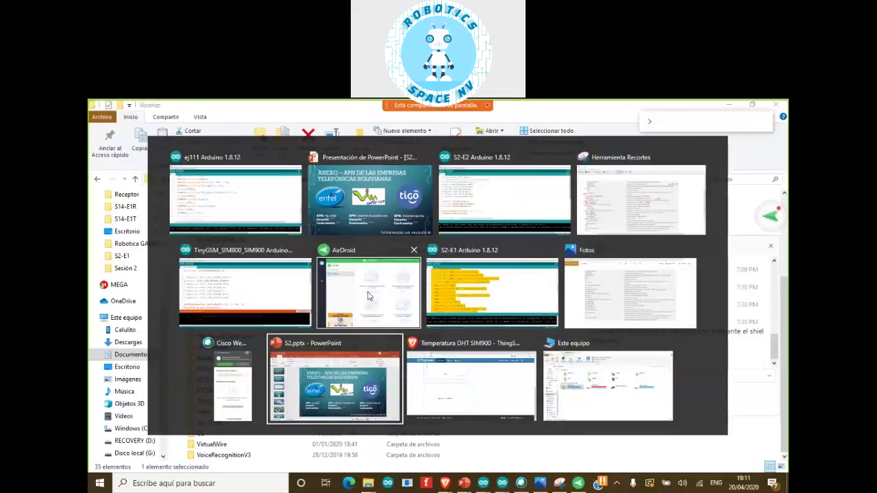
left_click(461, 393)
scroll(473, 296, "up", 2)
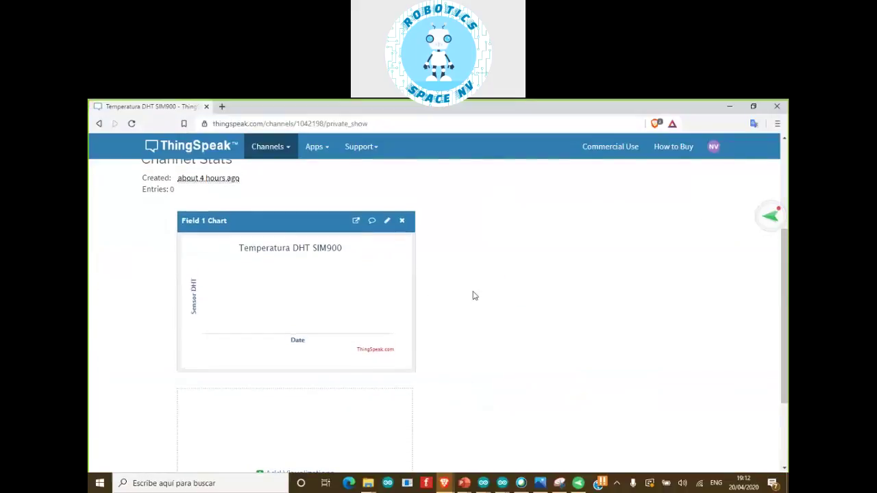
scroll(446, 333, "down", 2)
scroll(446, 334, "up", 2)
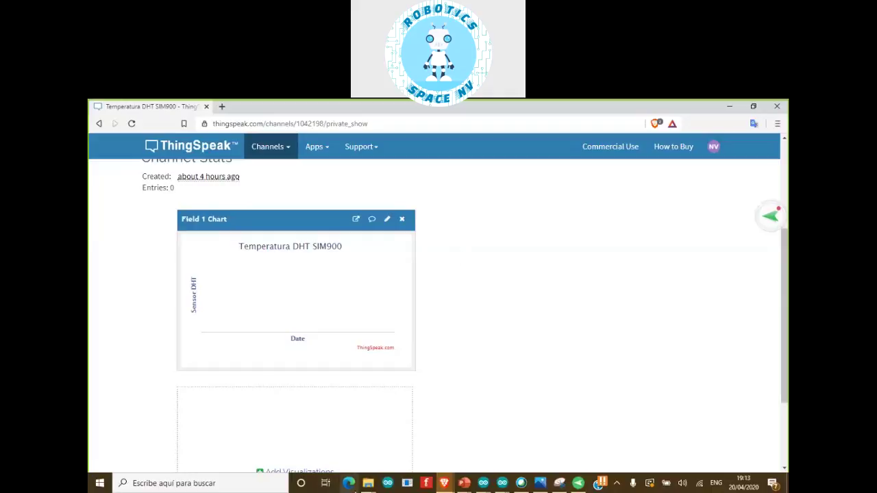
Switch to the other File Explorer window and open Archivos > Arduino > Open Source on Disco local (G:)
mouse_move(368, 485)
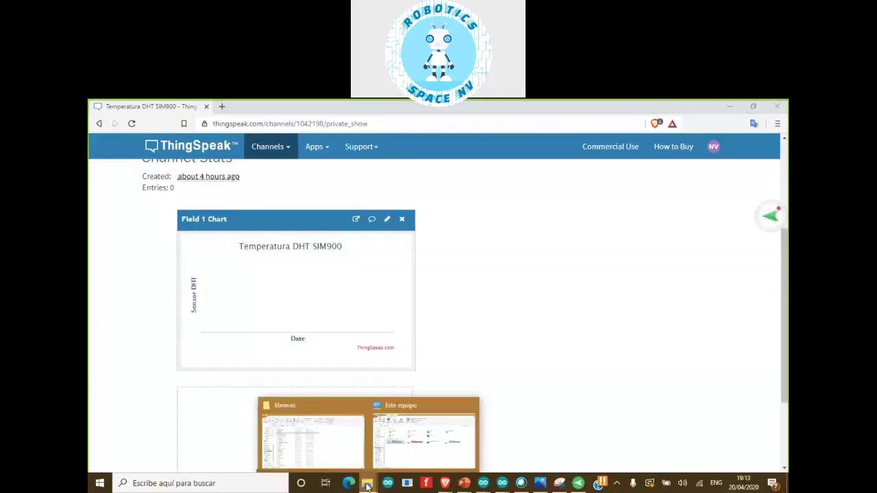
left_click(414, 452)
double_click(260, 326)
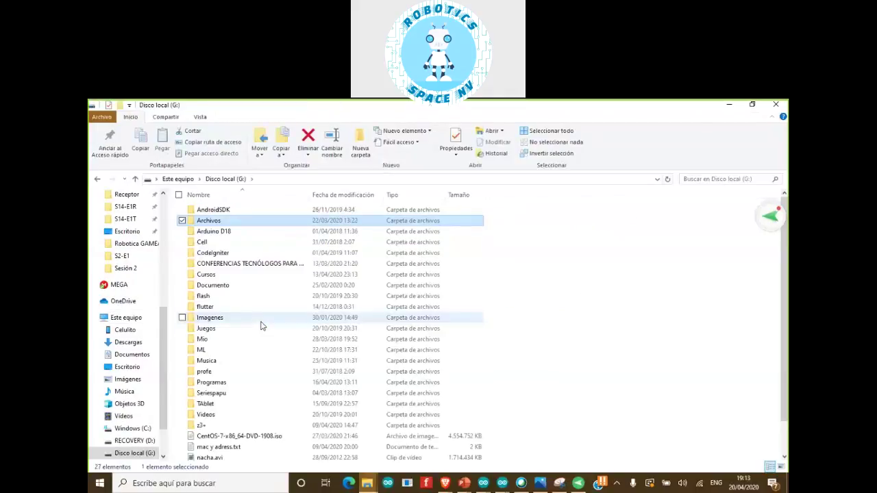
key("Return")
key("Down")
key("Down")
key("Down")
key("Up")
key("Up")
key("Return")
key("e")
key("o")
key("Return")
key("Down")
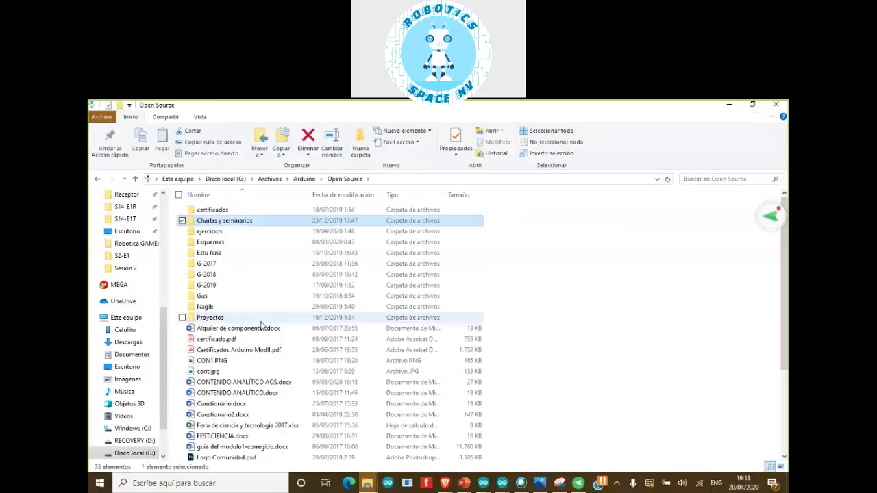
From the Open Source folder, open the tutor's folder and its Modulo III subfolder
key("g")
key("u")
key("n")
key("Down")
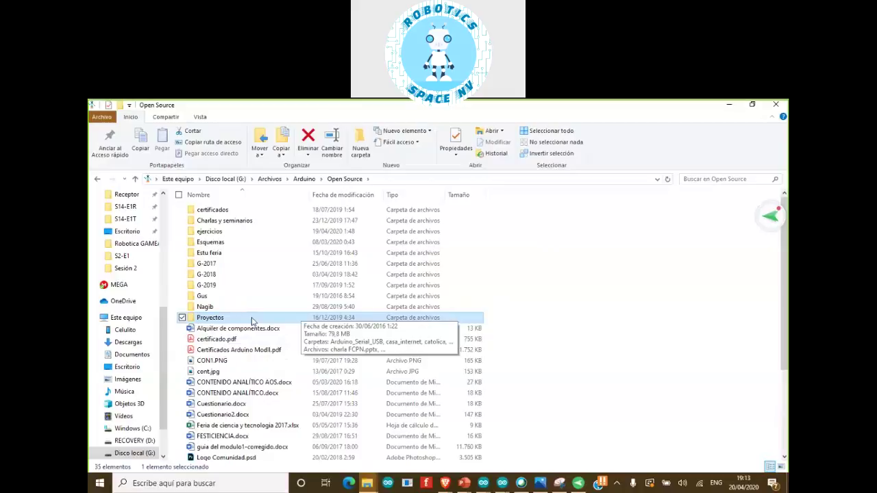
left_click(222, 308)
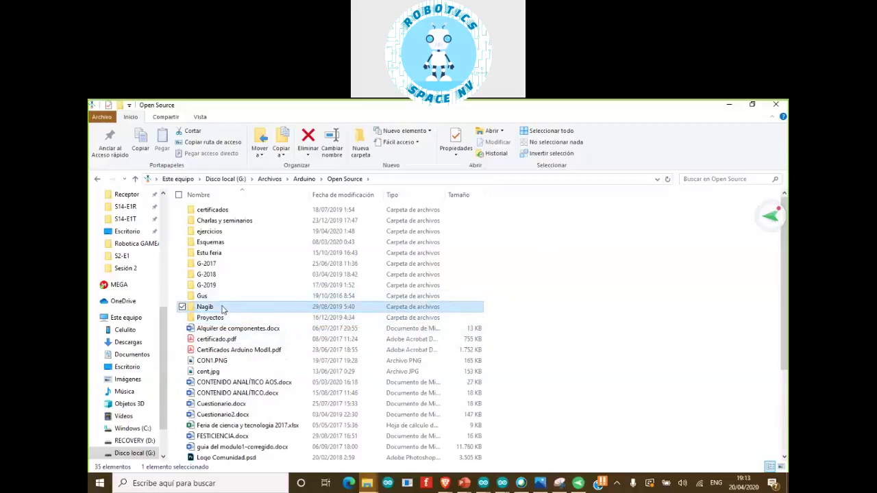
double_click(222, 308)
key("Down")
key("Down")
key("Down")
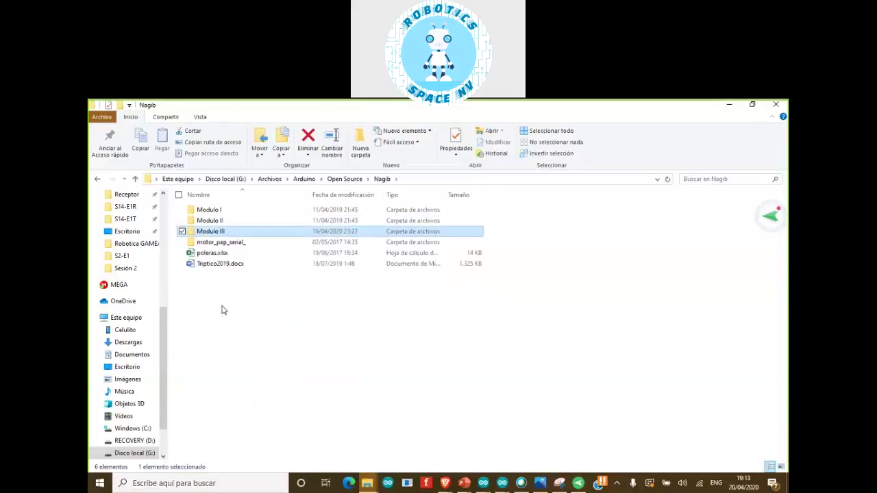
key("Return")
Look through the contents of the S7 and S8 session folders and return to Modulo III
key("Down")
key("Down")
key("Down")
key("Down")
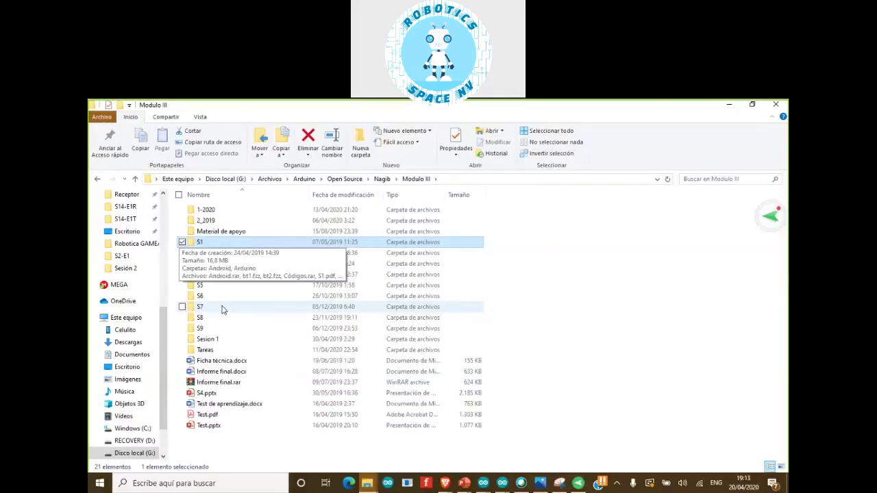
key("Down")
key("Down")
key("Down")
key("Down")
key("Down")
key("Down")
key("Up")
double_click(221, 310)
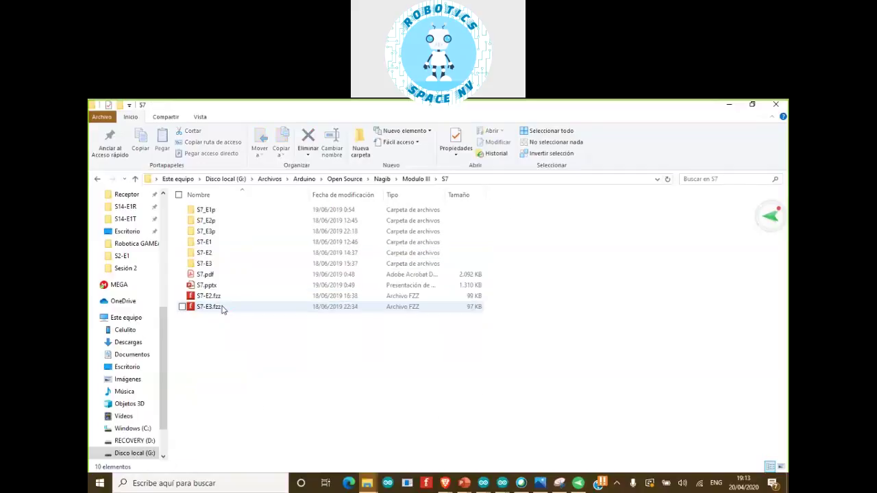
key("BackSpace")
key("Down")
key("Return")
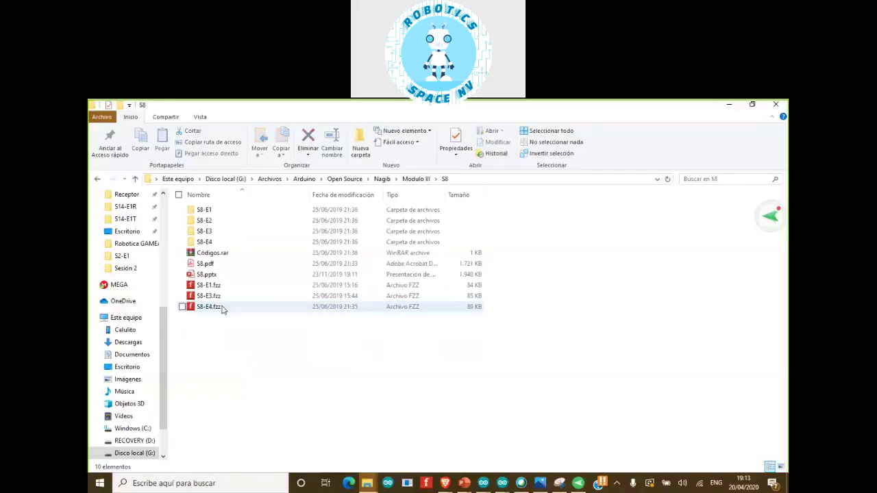
key("BackSpace")
key("Up")
key("Up")
key("Up")
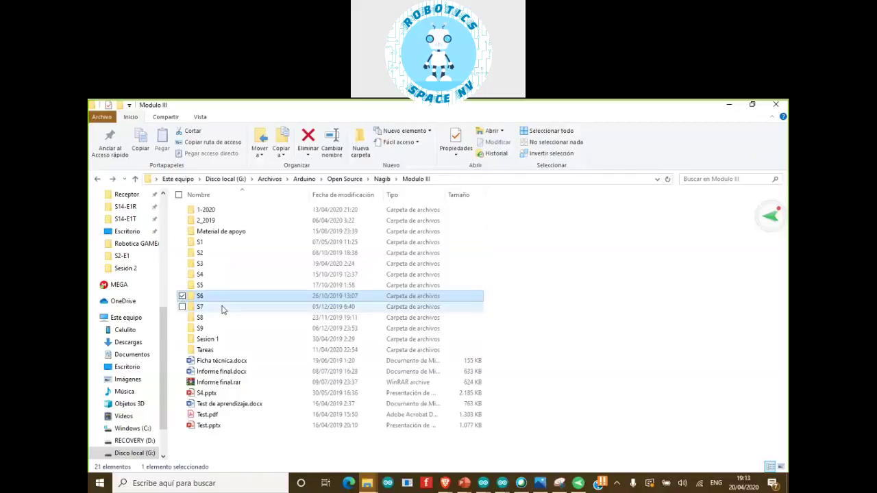
Open the Tareas folder in Modulo III and select T2.pdf, T3.pdf and T4.pdf together
key("Down")
key("Down")
key("Down")
key("Down")
key("Down")
key("Down")
key("Return")
key("Down")
key("Down")
key("Down")
key("Down")
key("Down")
key("Down")
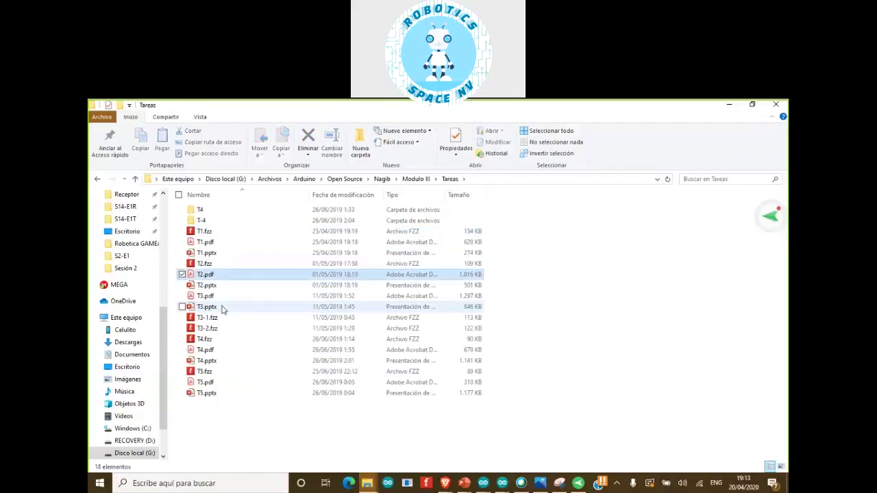
left_click(219, 300, "ctrl")
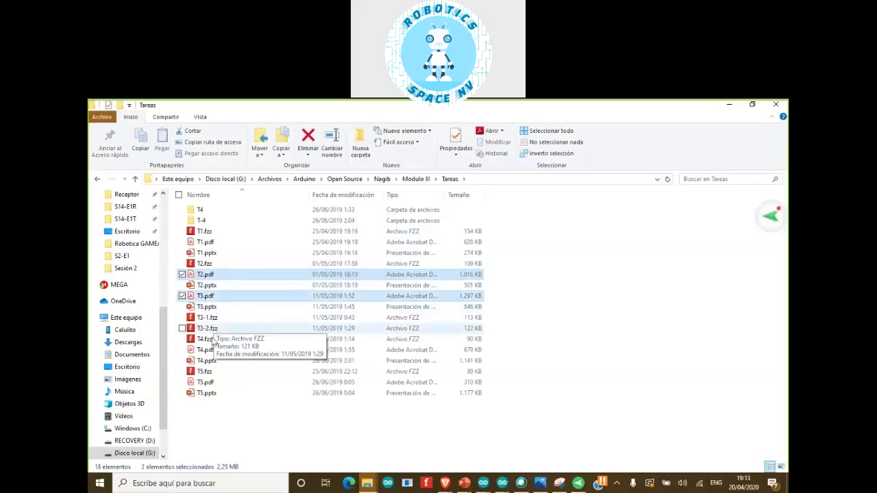
left_click(208, 350, "ctrl")
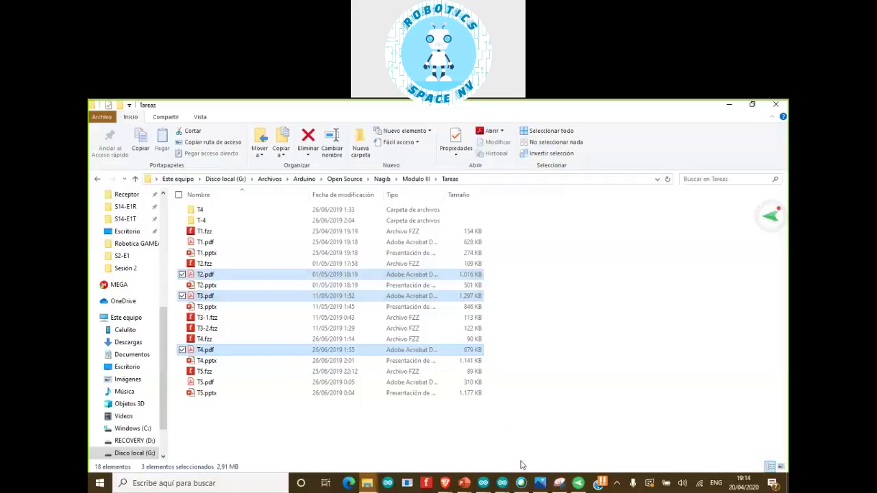
Switch to Adobe Acrobat Reader, view the cover pages of Tarea 2 and Tarea 4, and close the Tarea 4 document
key("alt+Tab")
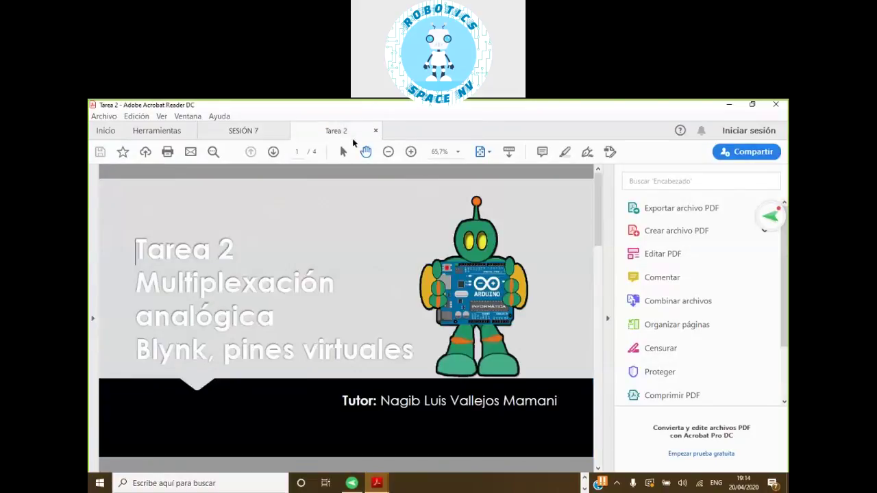
left_click(253, 138)
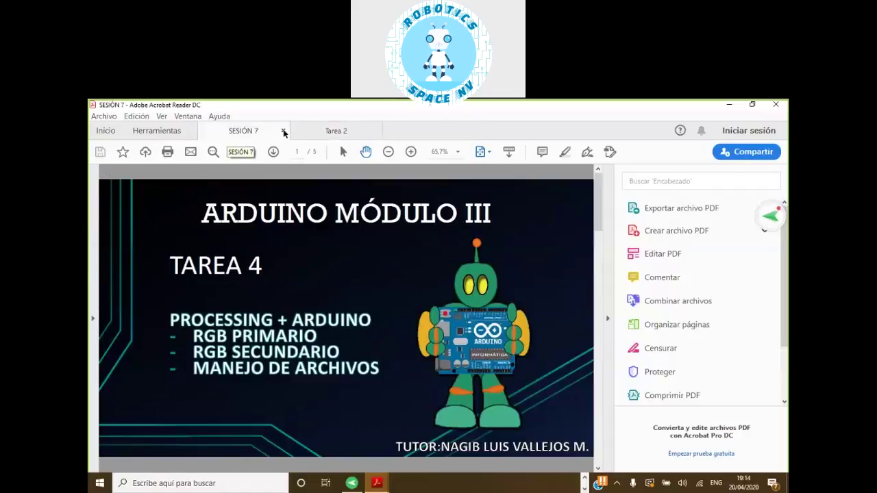
left_click(284, 132)
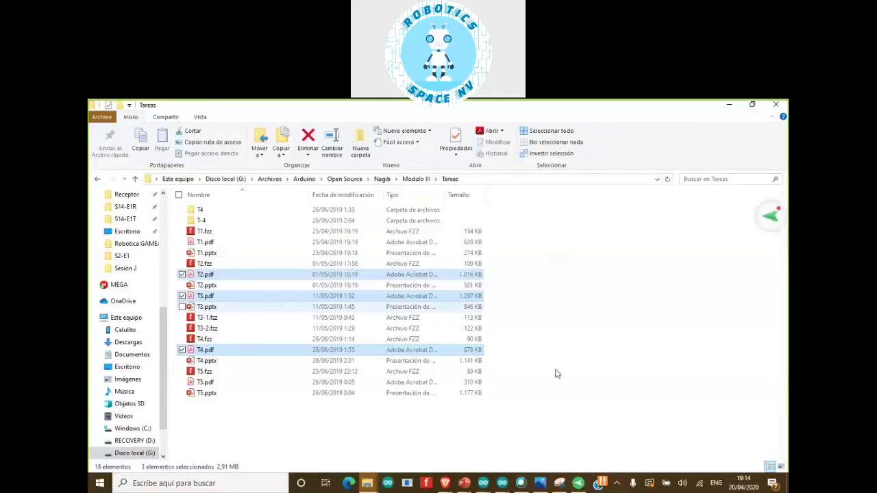
Clear the file selection in Tareas and switch to Photos to view the AT command table in AT.PNG
left_click(556, 373)
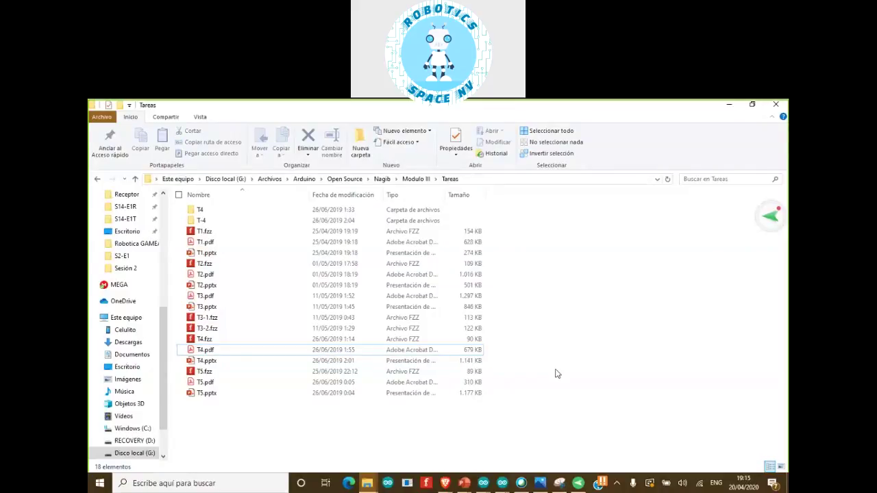
left_click(540, 483)
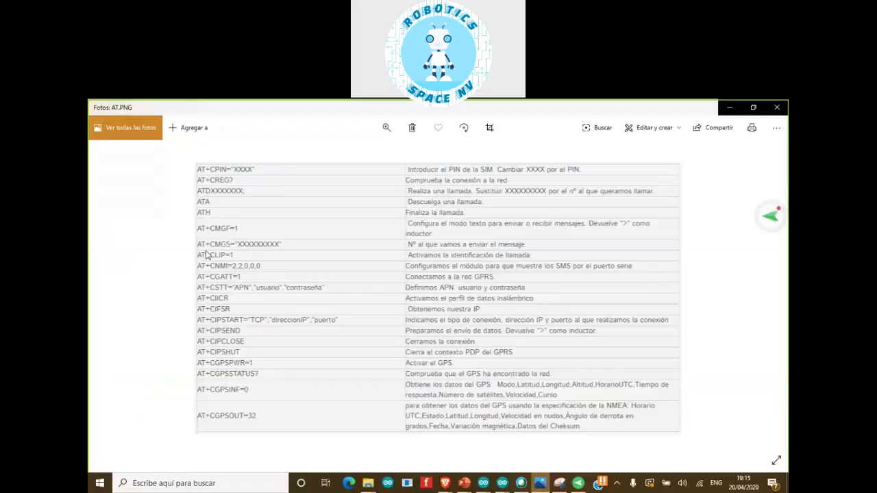